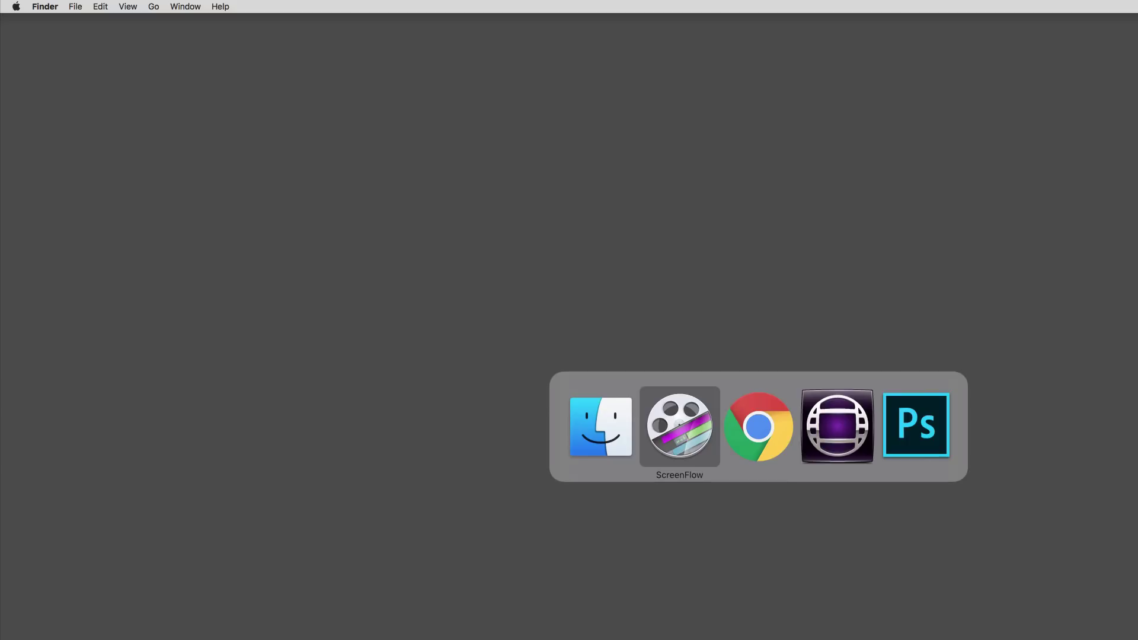
key("super+Tab")
key("super+Tab")
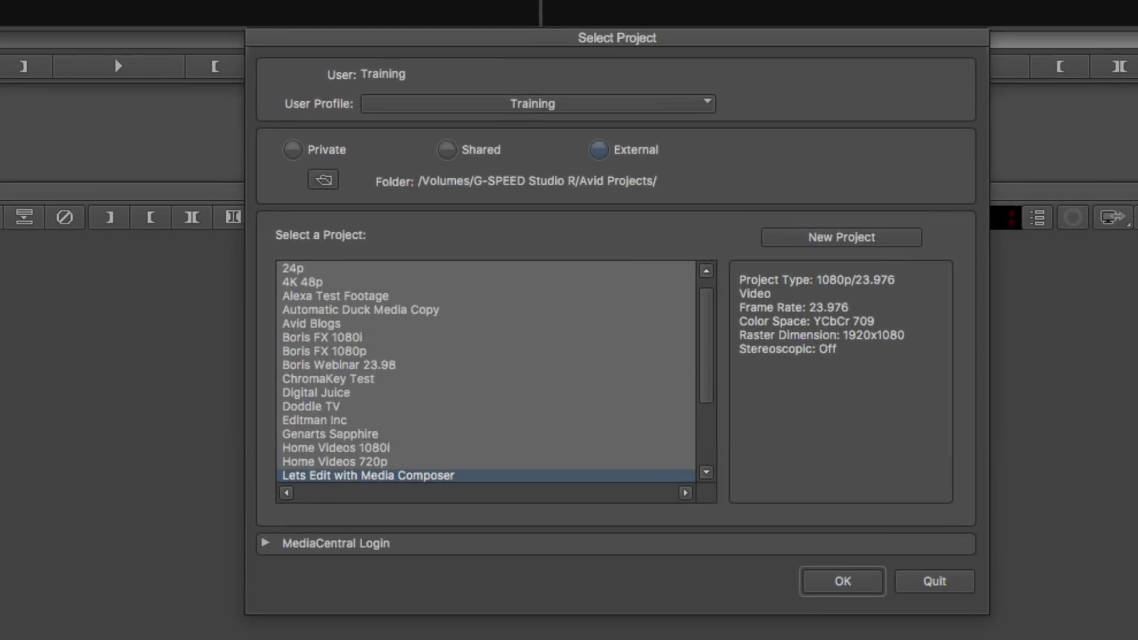
- In Media Composer, browse the new-project formats, cancel, and pick the Lets Edit with Media Composer project
left_click(858, 237)
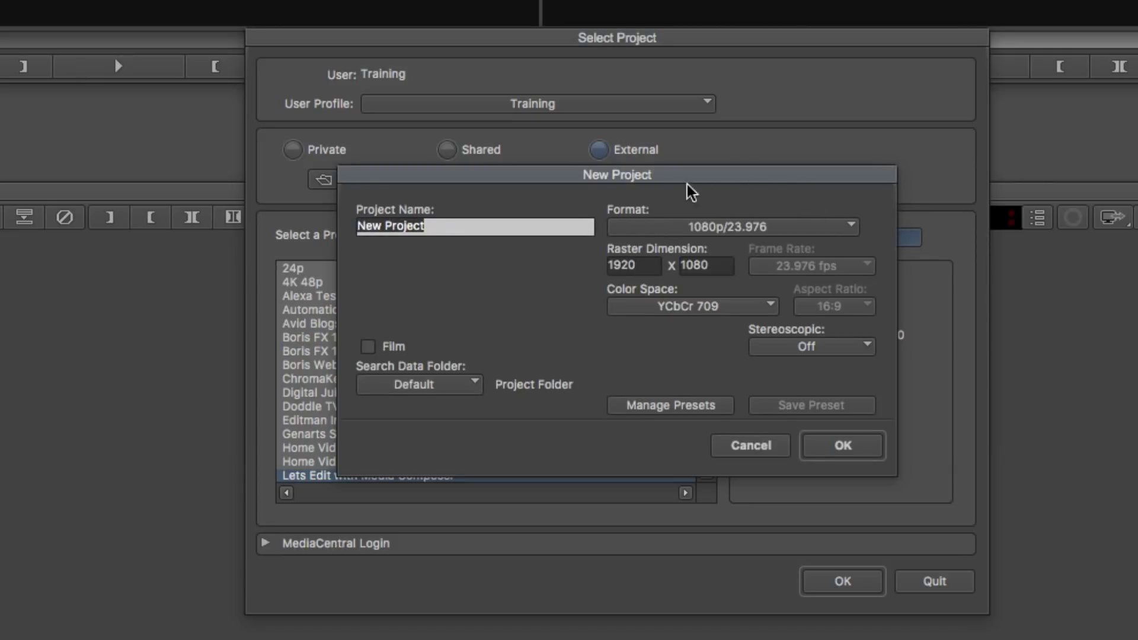
left_click(718, 229)
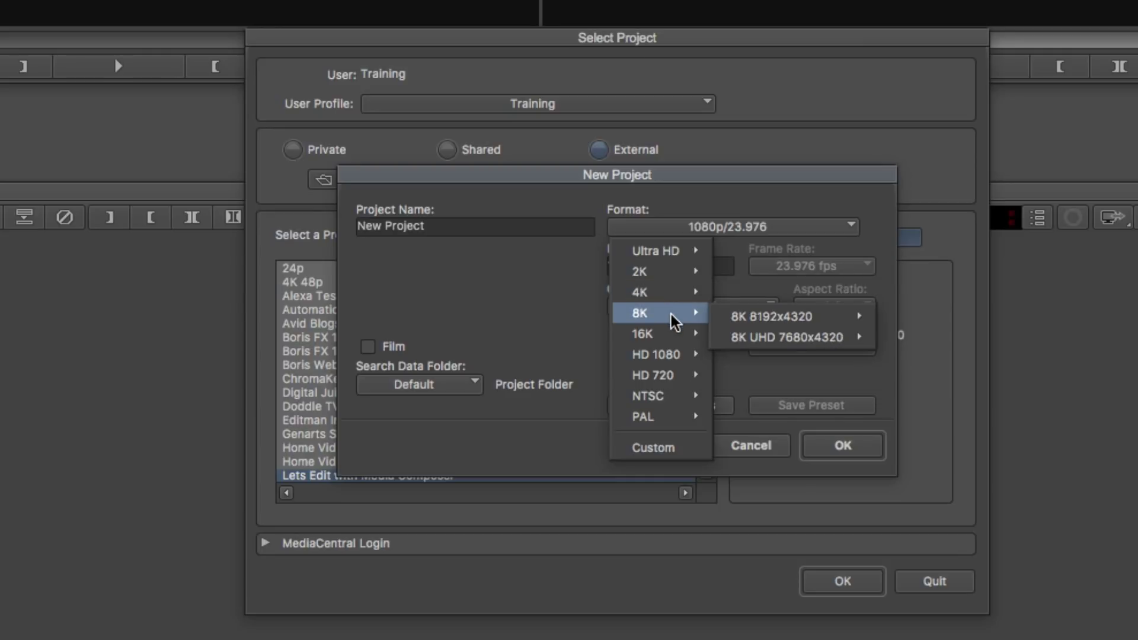
mouse_move(653, 333)
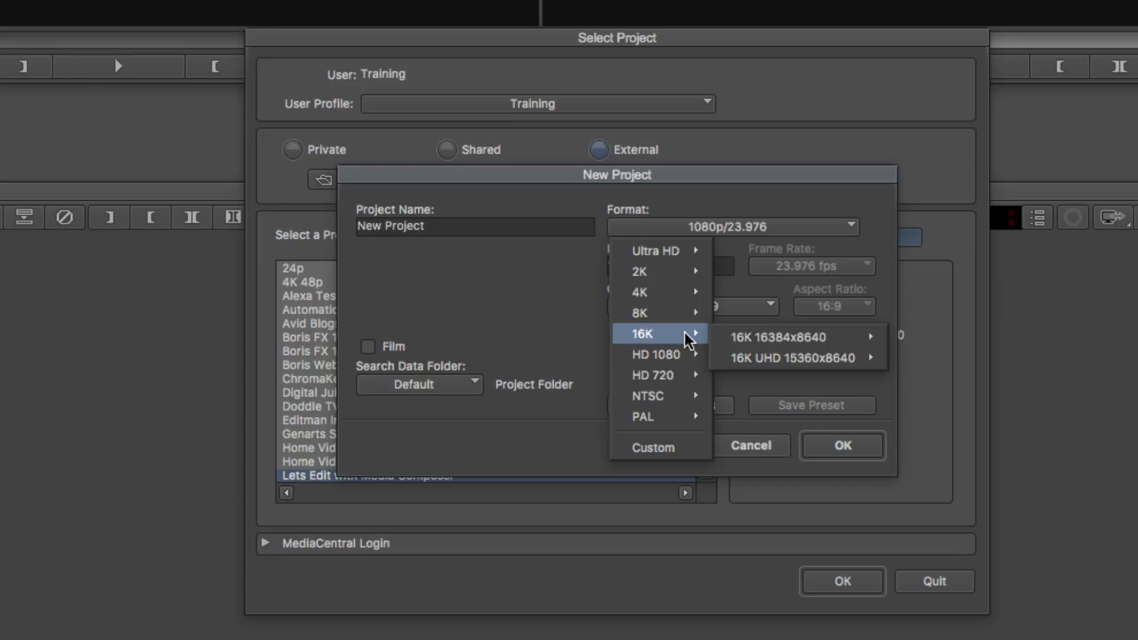
mouse_move(779, 336)
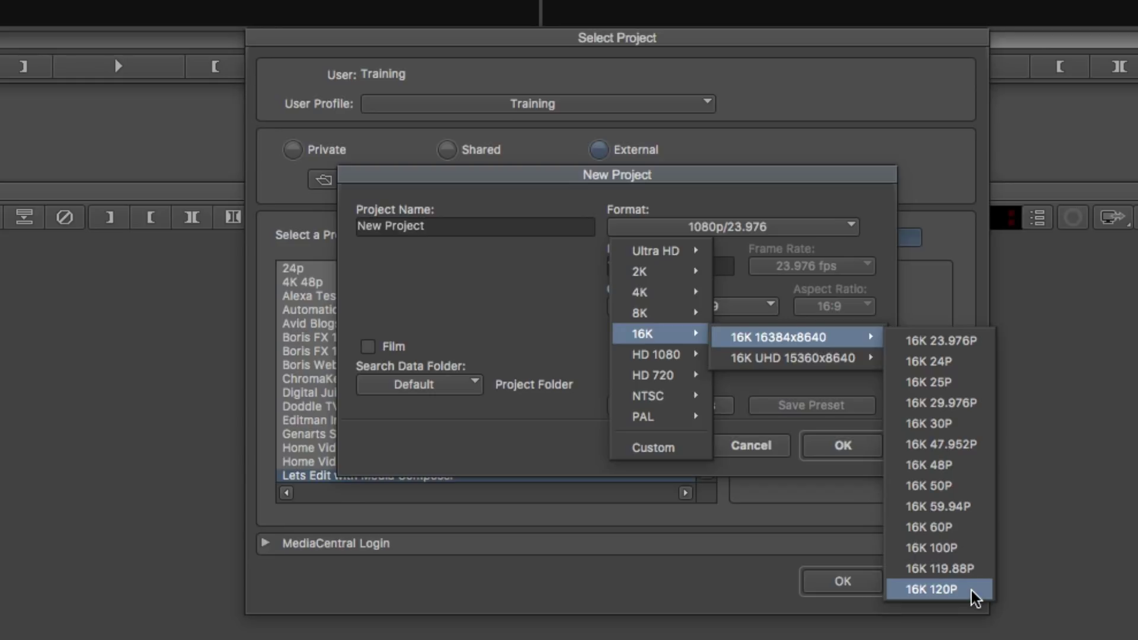
left_click(508, 287)
left_click(752, 446)
scroll(409, 449, "down", 3)
scroll(475, 432, "down", 5)
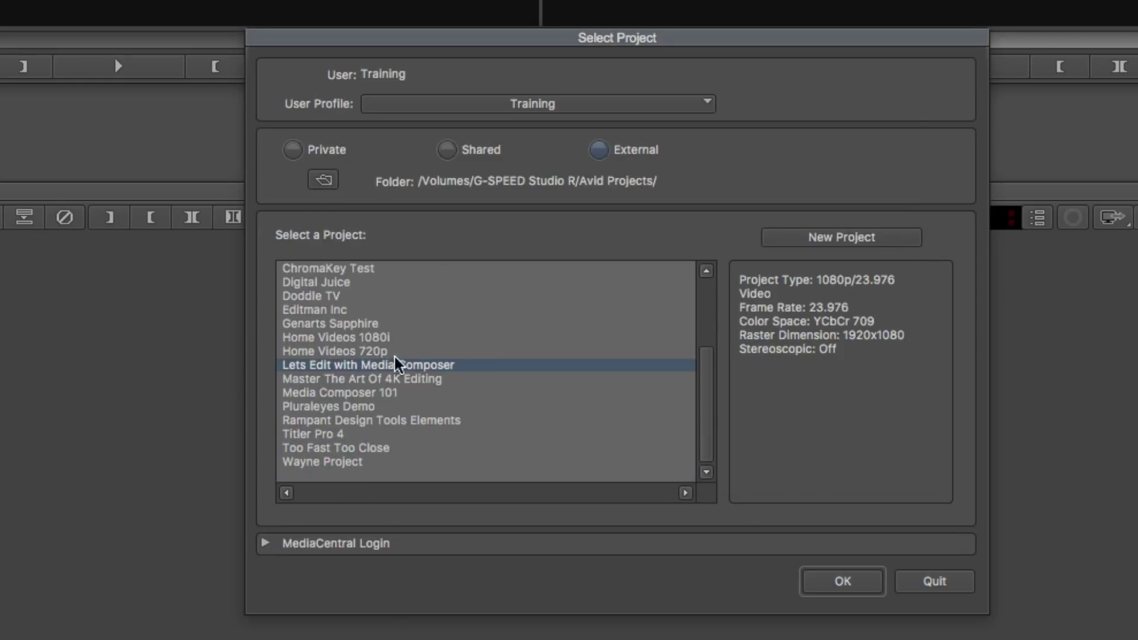
- Open the Lets Edit project, load Live Timeline, and scrub forward to the night city shot
left_click(847, 578)
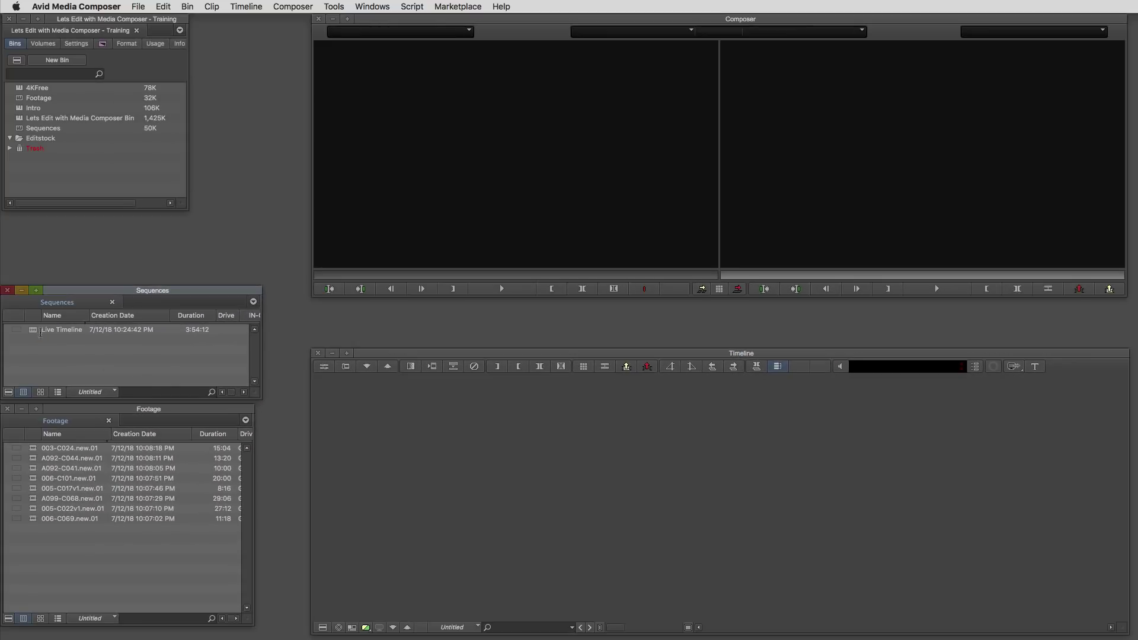
double_click(32, 332)
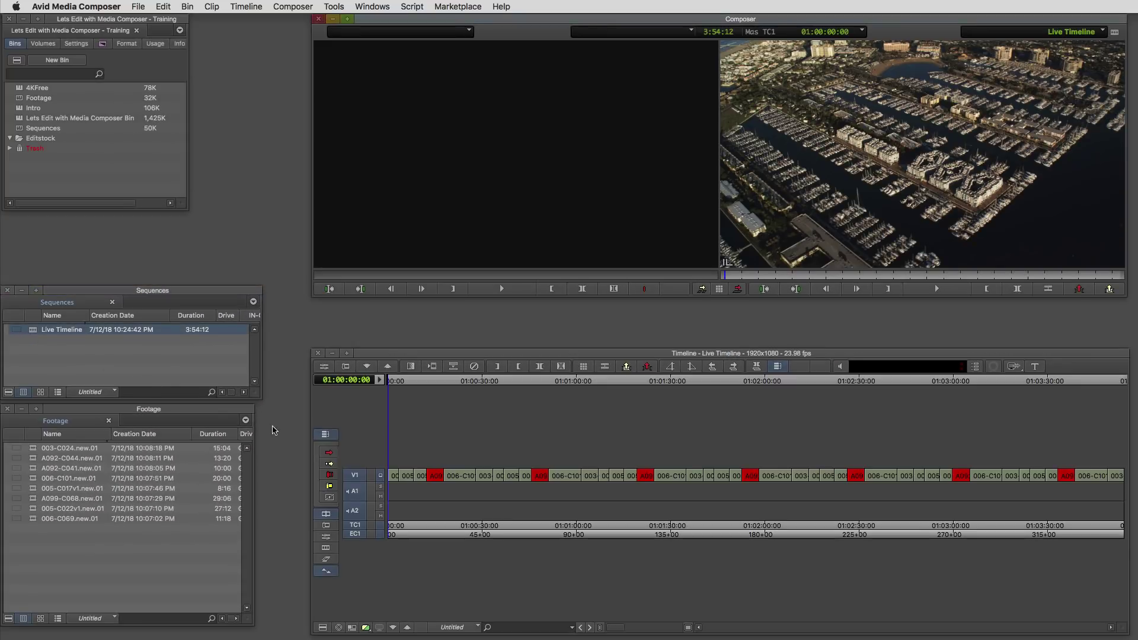
left_click_drag(434, 477, 586, 481)
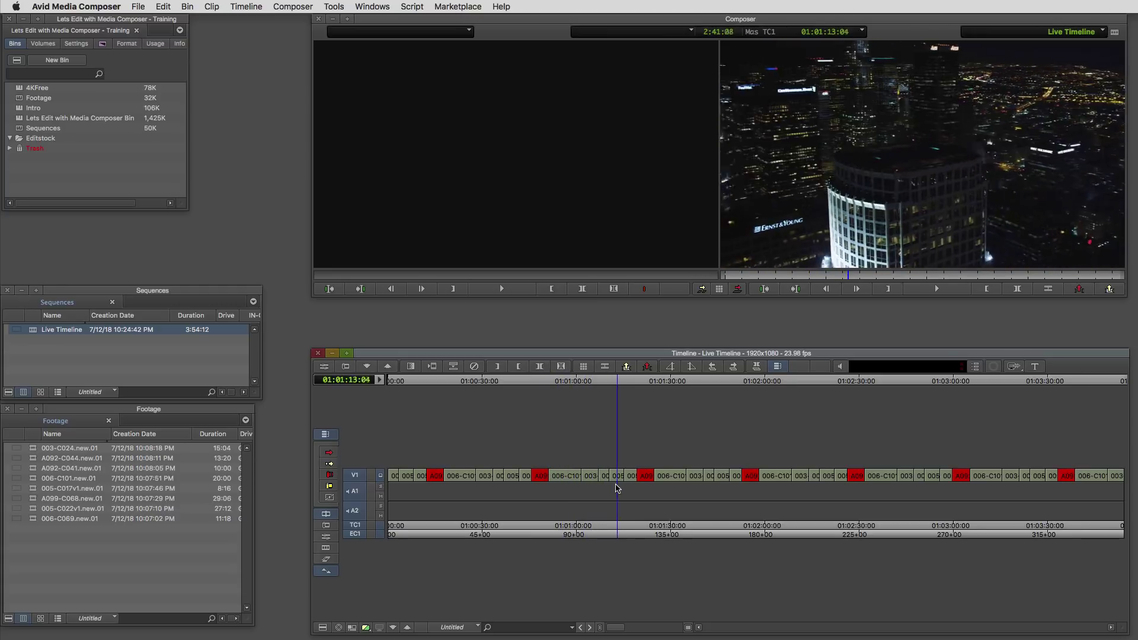
left_click_drag(586, 481, 679, 485)
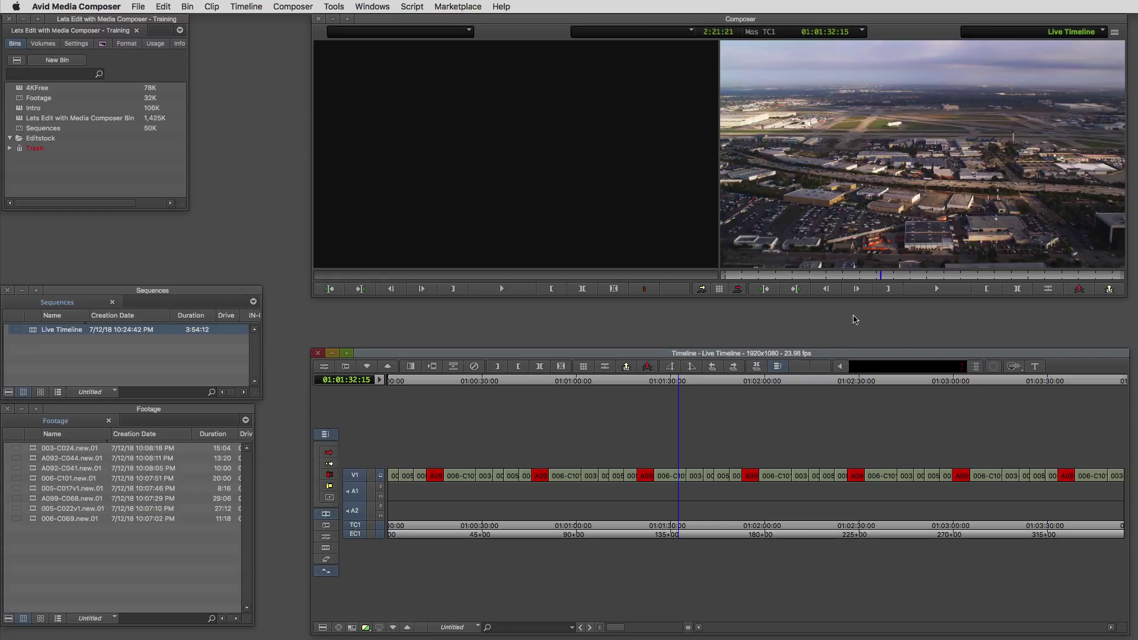
- Resize the Composer monitor window by dragging its corner to uncover the timeline
left_click(860, 207)
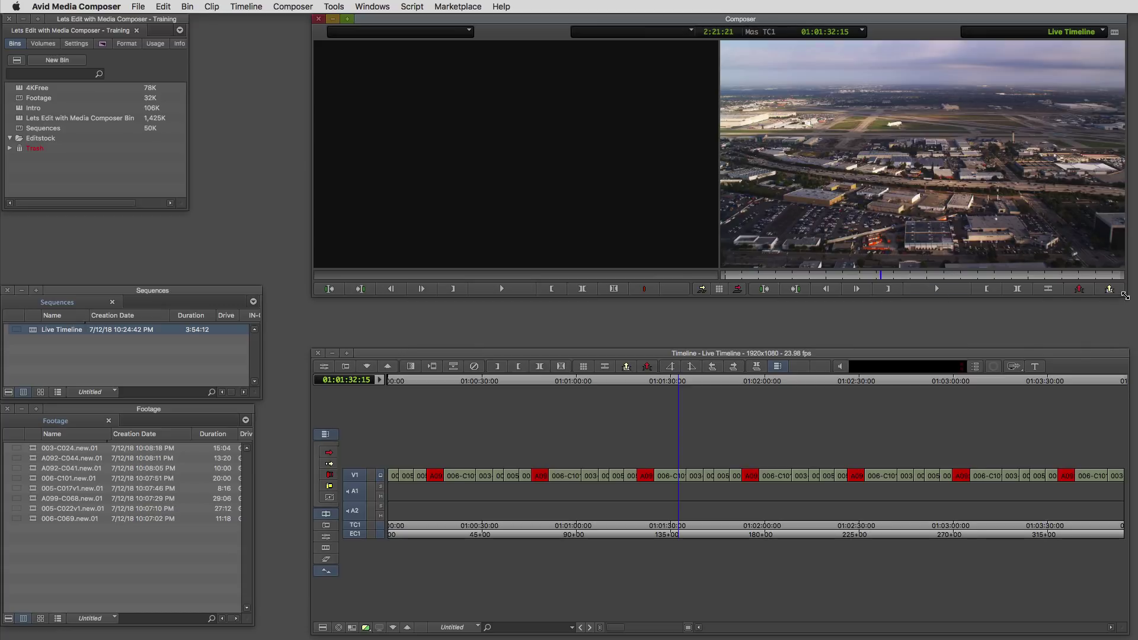
left_click_drag(1125, 295, 974, 356)
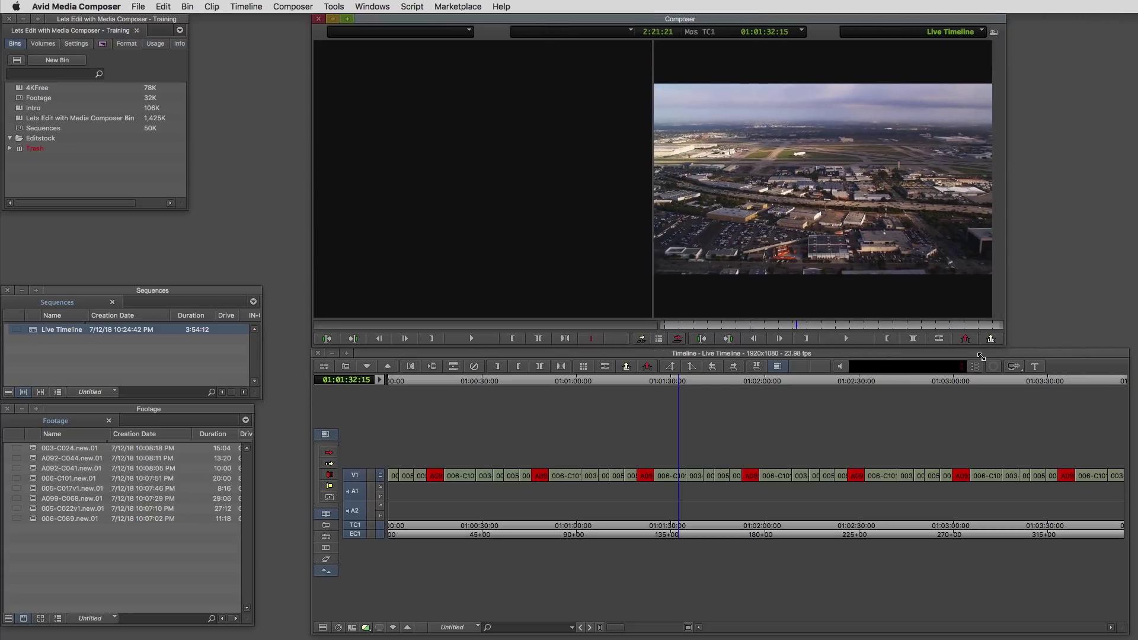
mouse_move(975, 355)
left_mouse_down()
mouse_move(862, 397)
mouse_move(711, 346)
mouse_move(1018, 317)
mouse_move(889, 222)
mouse_move(928, 461)
left_mouse_up()
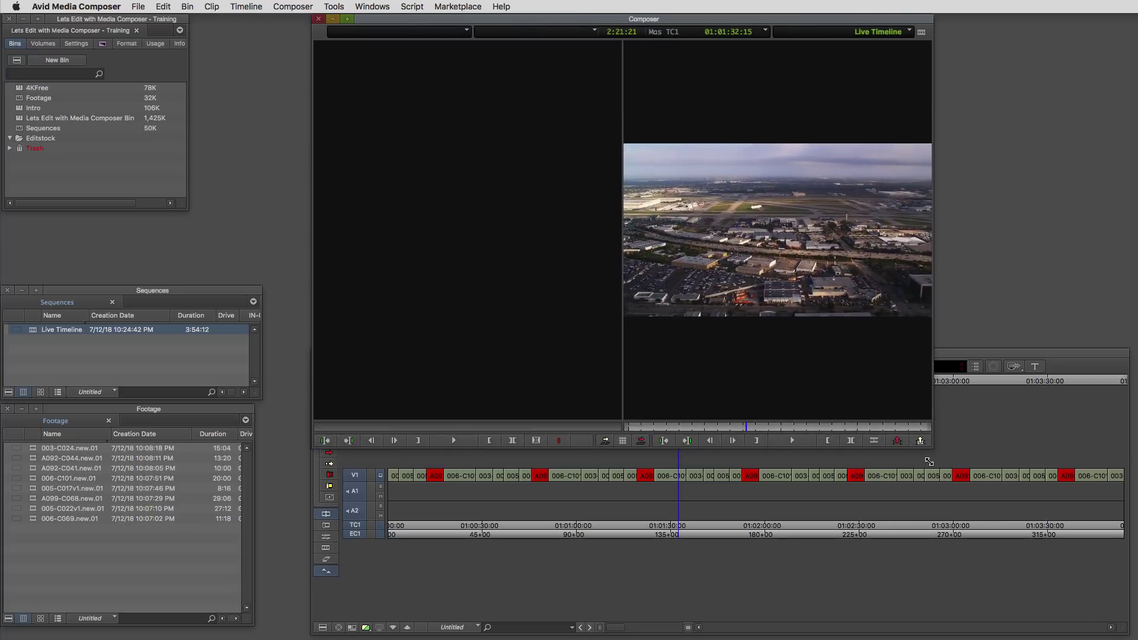
mouse_move(928, 462)
left_mouse_down()
mouse_move(954, 311)
mouse_move(769, 345)
mouse_move(1031, 248)
left_mouse_up()
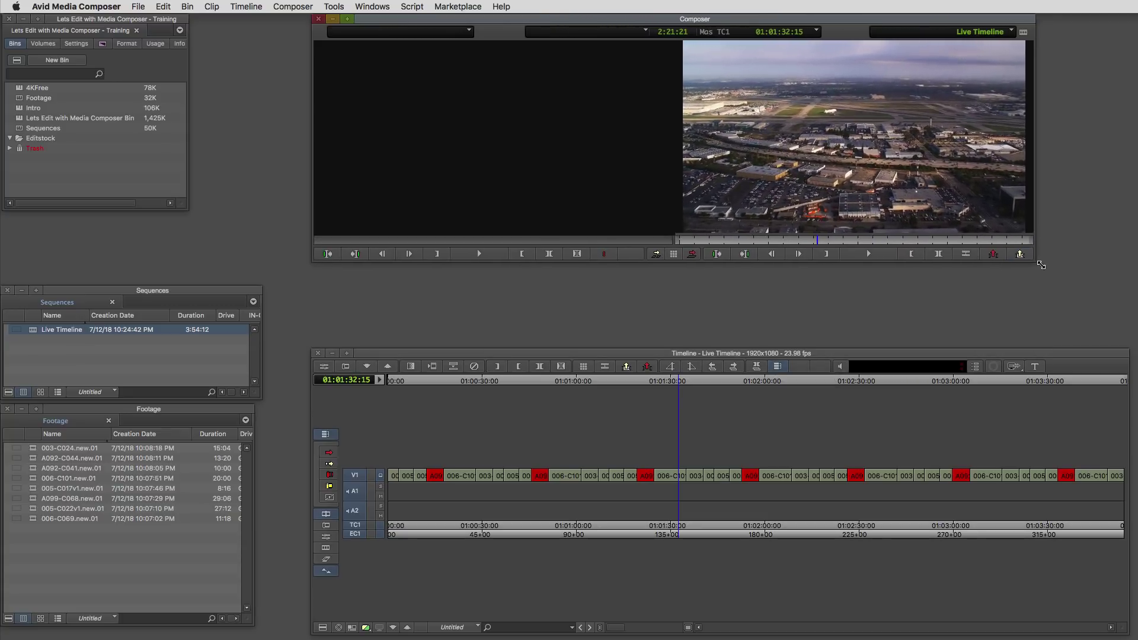
left_click_drag(1030, 247, 1058, 290)
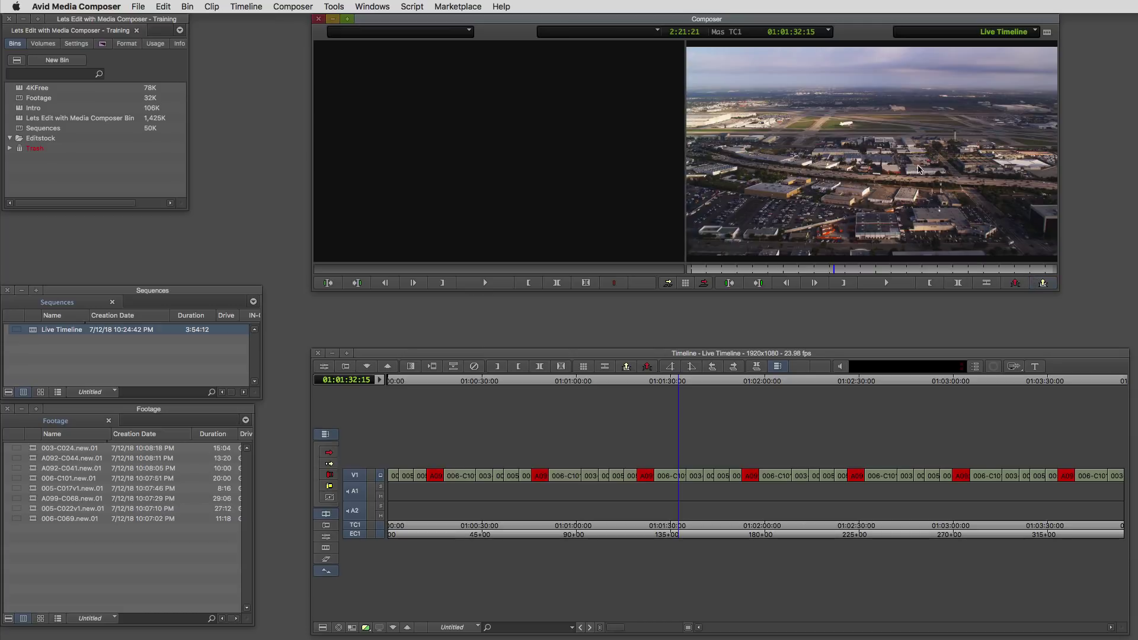
- Apply Resize Monitor to Image to the record monitor, then enlarge the window again
right_click(831, 148)
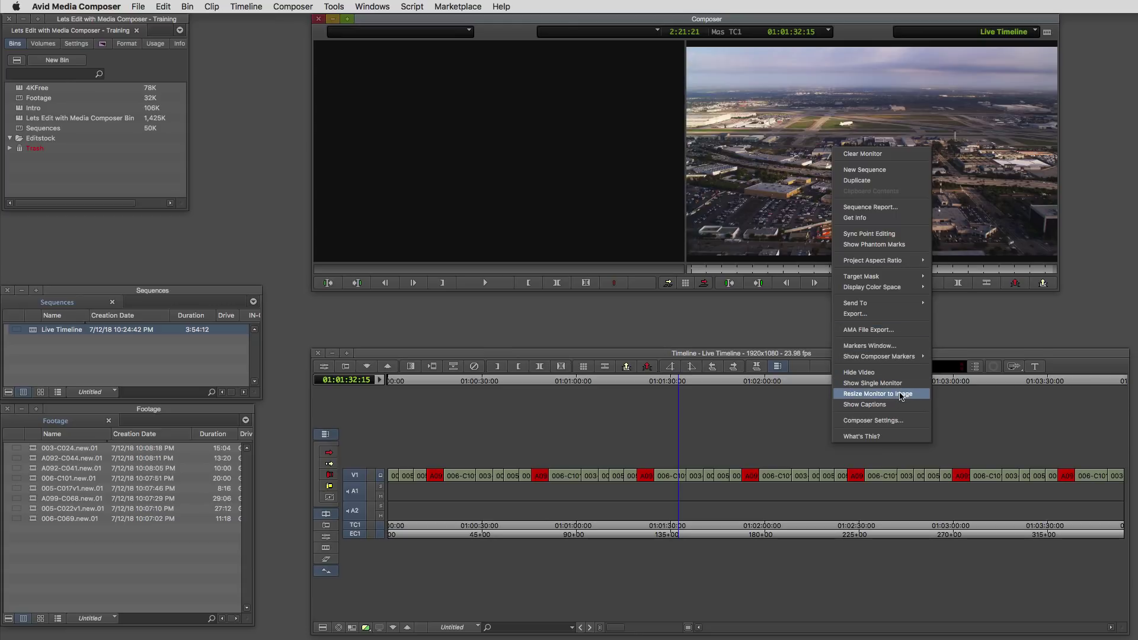
left_click(902, 395)
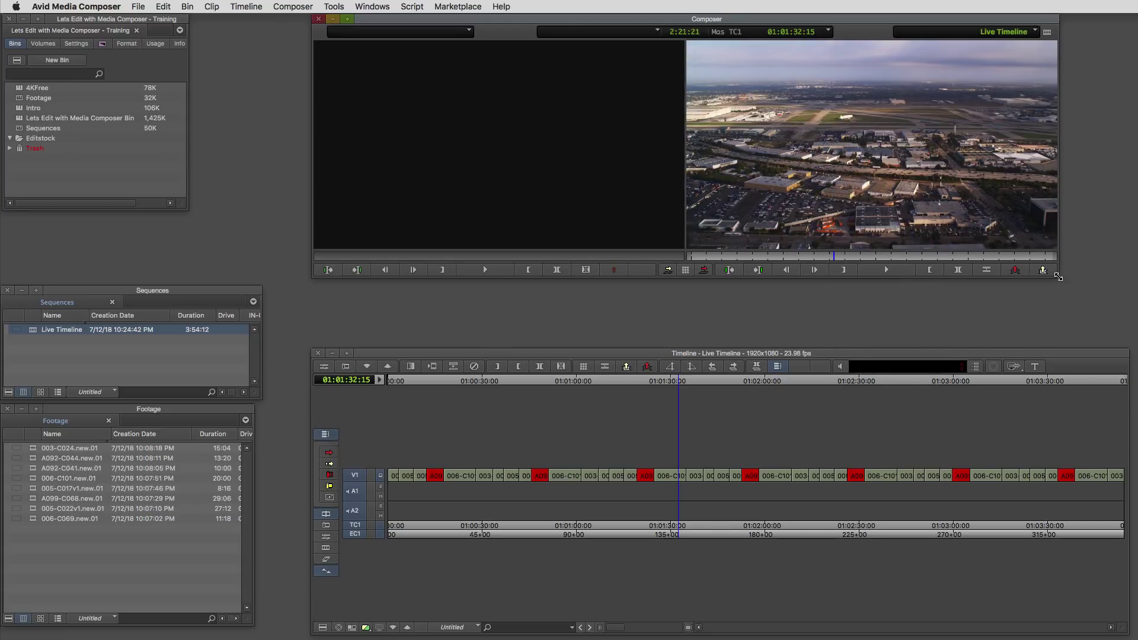
mouse_move(1063, 280)
left_mouse_down()
mouse_move(1024, 262)
mouse_move(1073, 326)
mouse_move(863, 285)
mouse_move(1125, 356)
left_mouse_up()
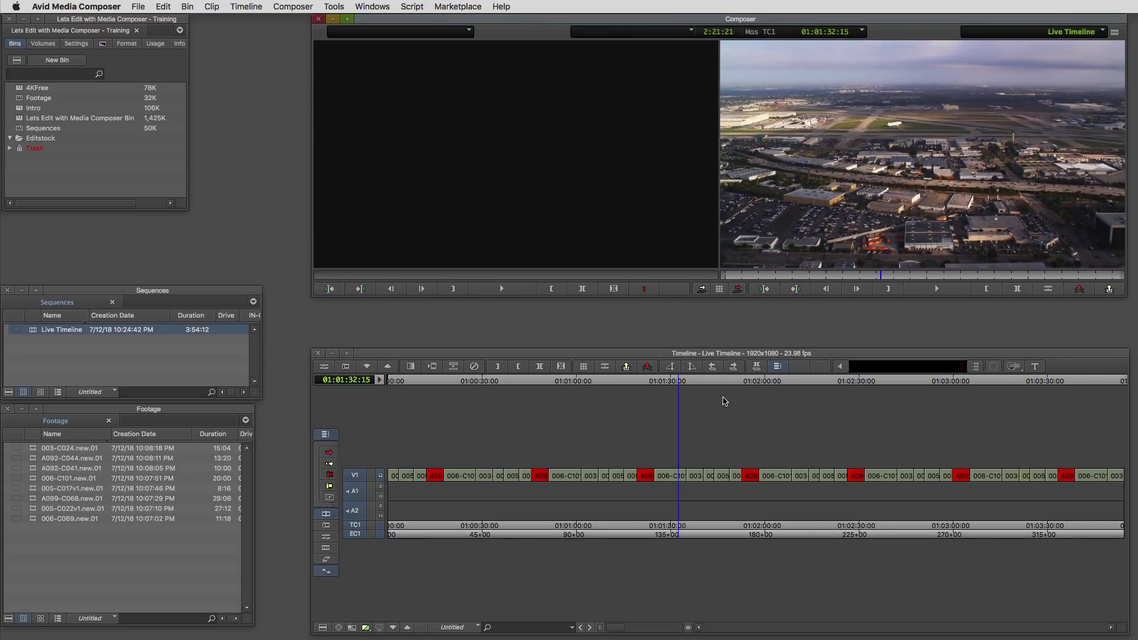
- Scrub back through Live Timeline and open AMA File Export from the record monitor menu
left_click(647, 382)
left_click_drag(647, 384, 443, 394)
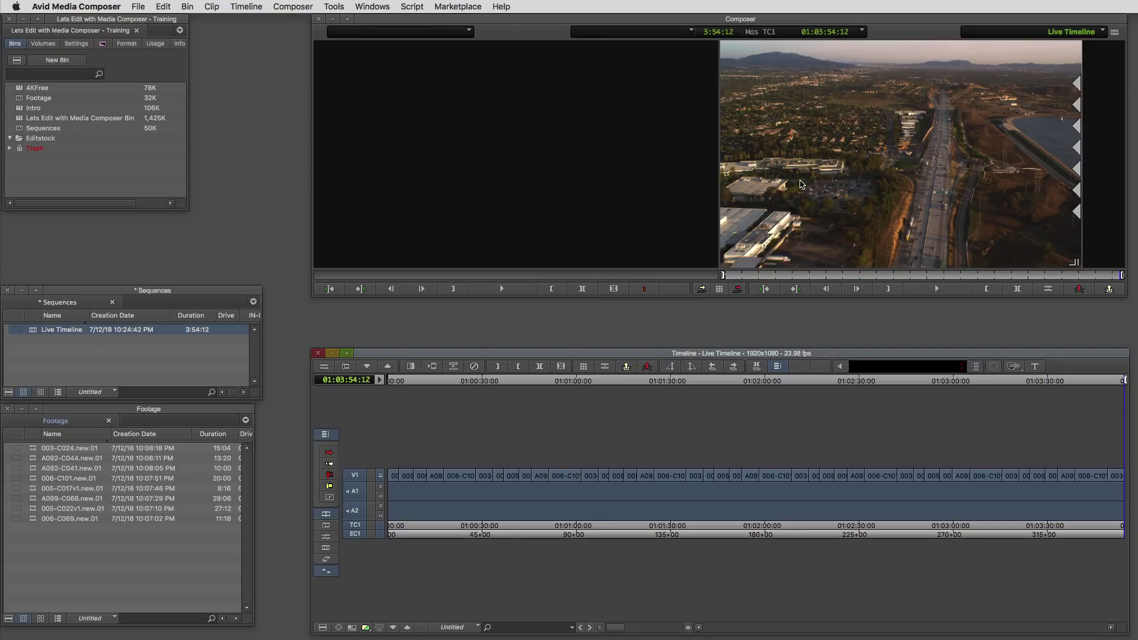
right_click(786, 166)
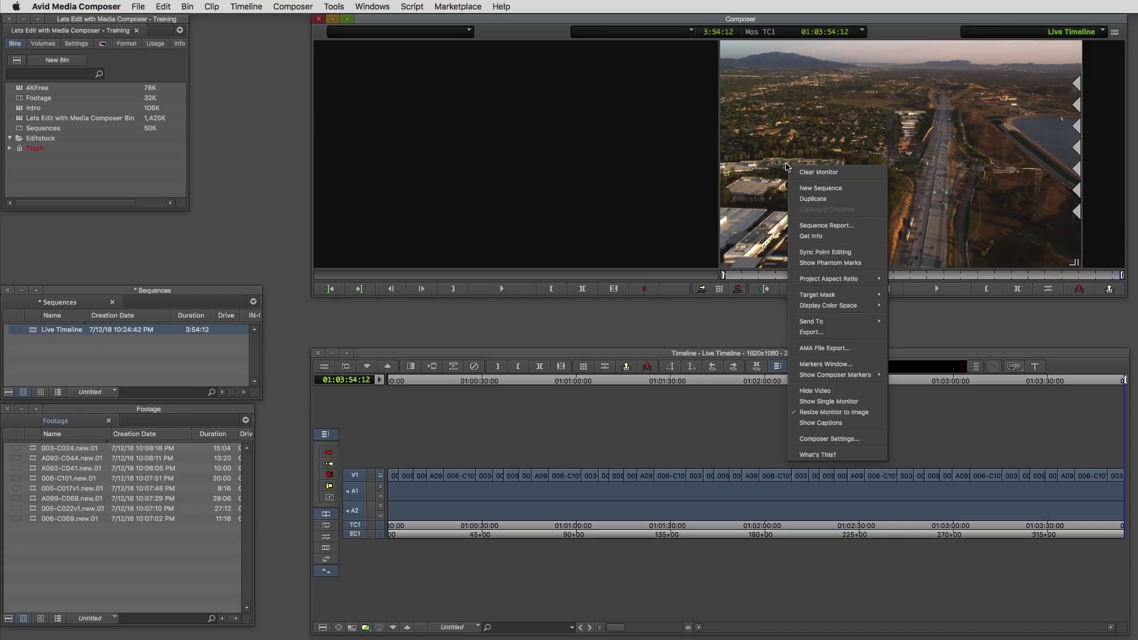
left_click(822, 348)
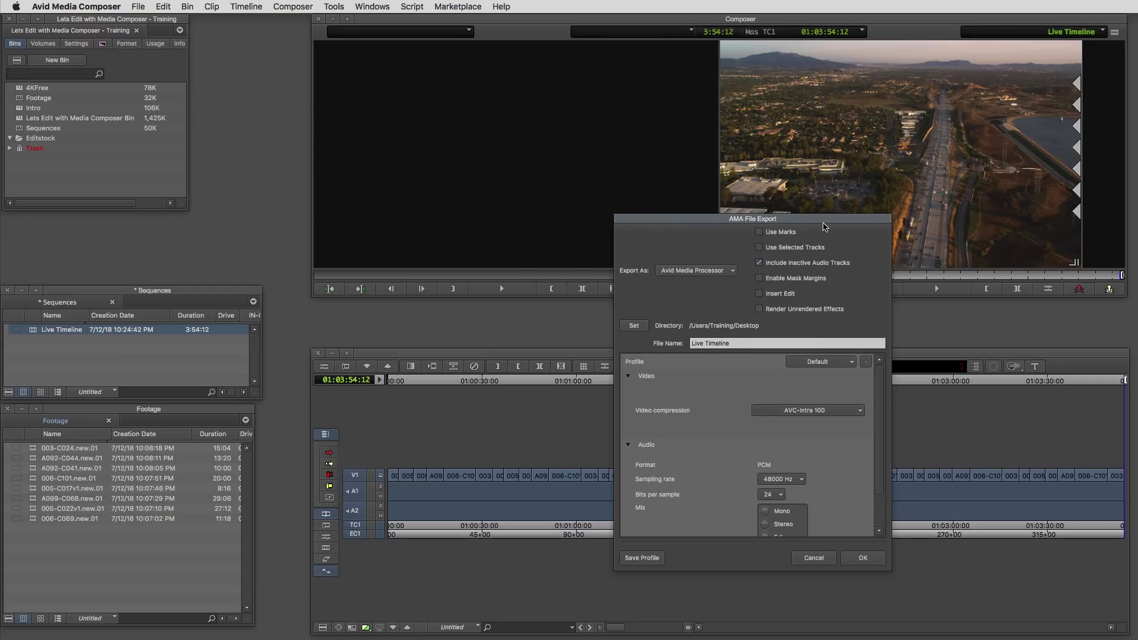
- Export only the selected tracks between marks, using MXF OP1a as the format
left_click(774, 249)
left_click(774, 234)
left_click(720, 271)
left_click(697, 306)
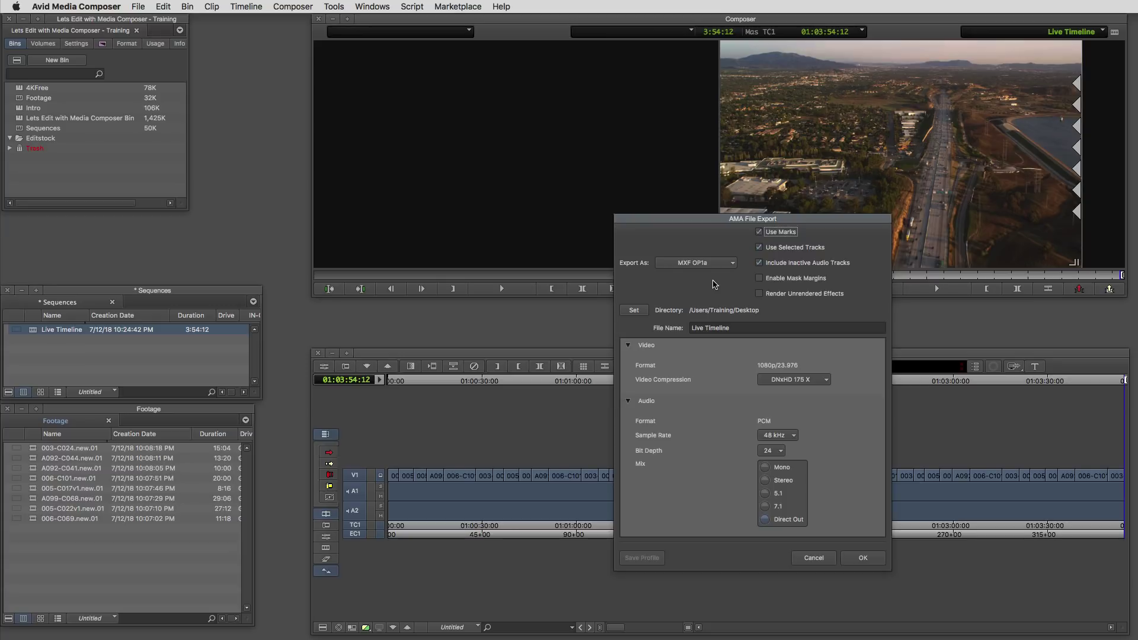
- Set a stereo audio mix and DNxHD 175 compression, confirm, and move the offline-media warning aside
left_click(779, 485)
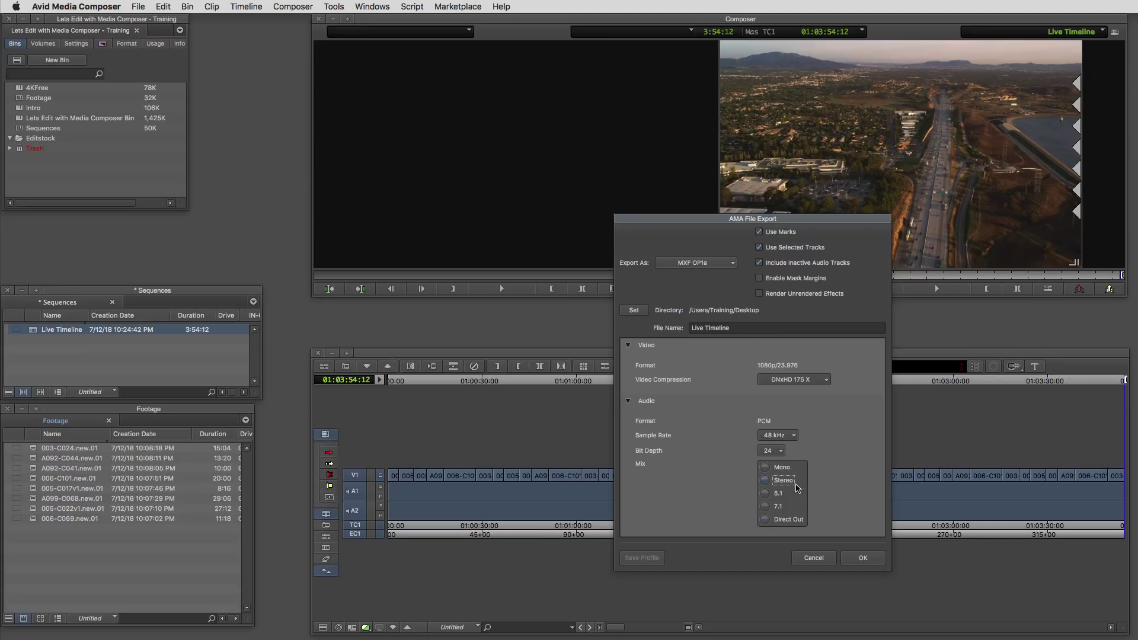
left_click(824, 383)
left_click(806, 398)
left_click(861, 558)
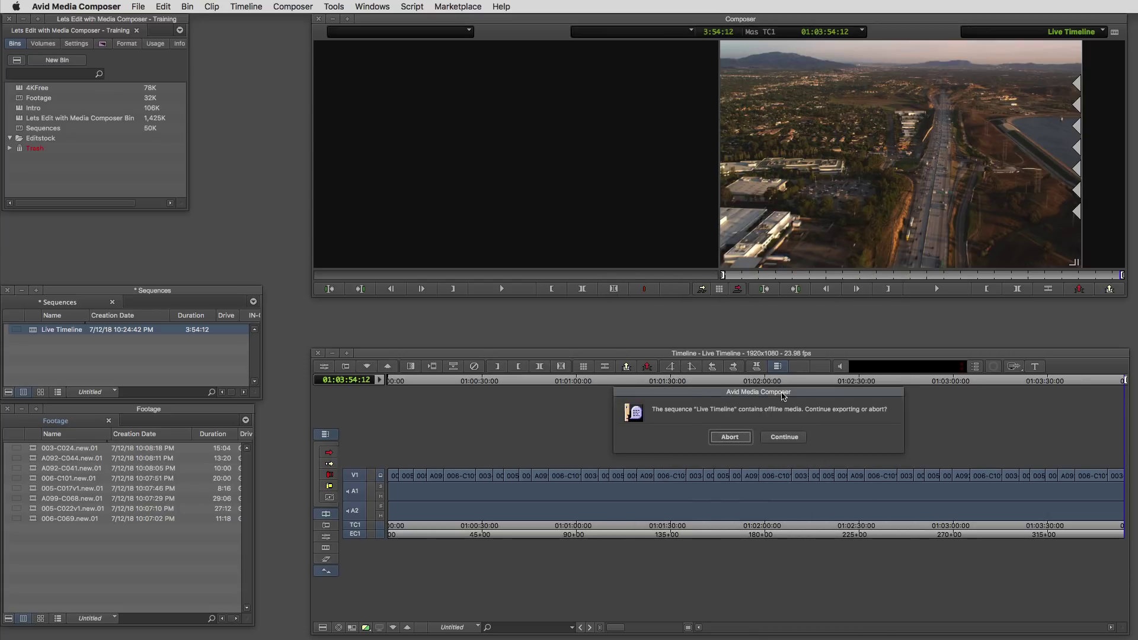
left_click_drag(725, 337, 672, 235)
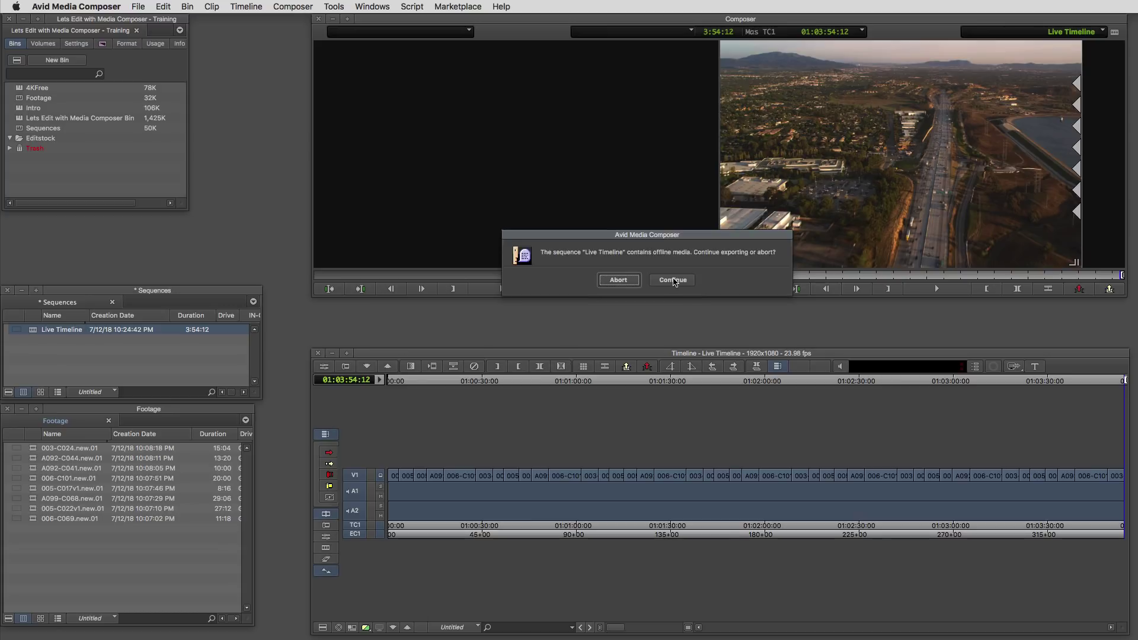
- Continue past the offline-media alert so the export proceeds
left_click(619, 283)
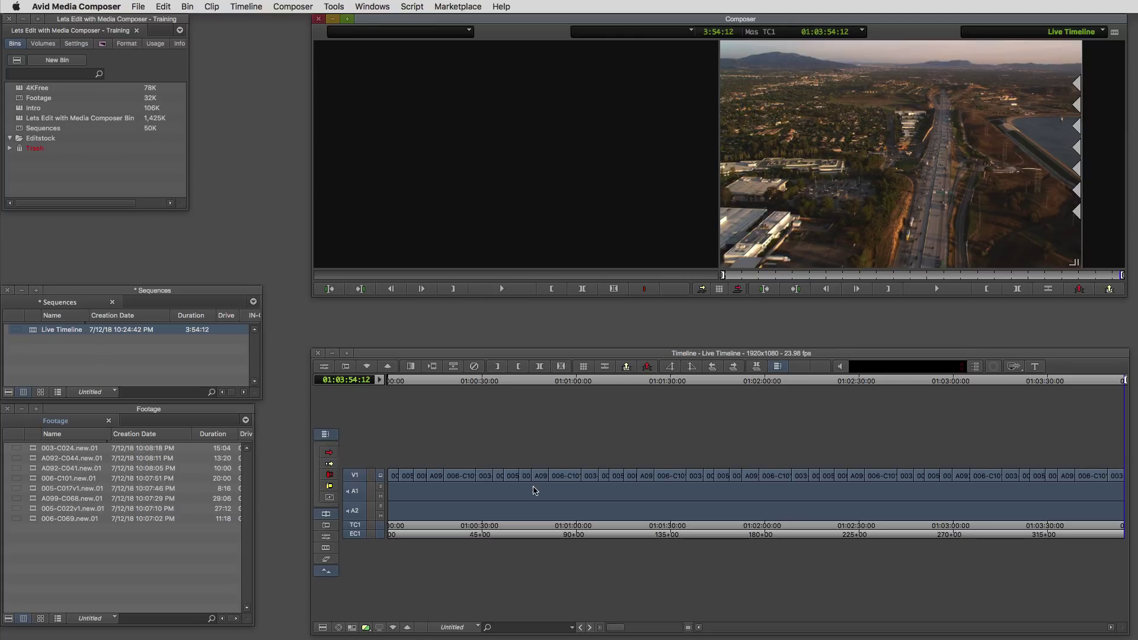
- Scrub near the start of Live Timeline, then briefly play and stop it
left_click_drag(583, 477, 338, 479)
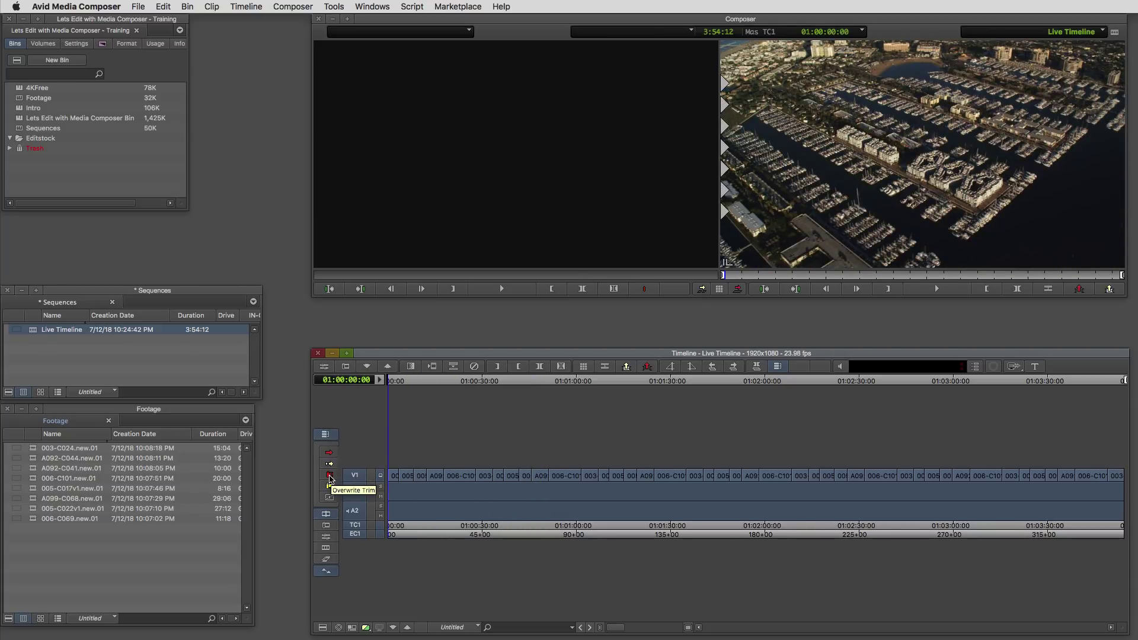
key("space")
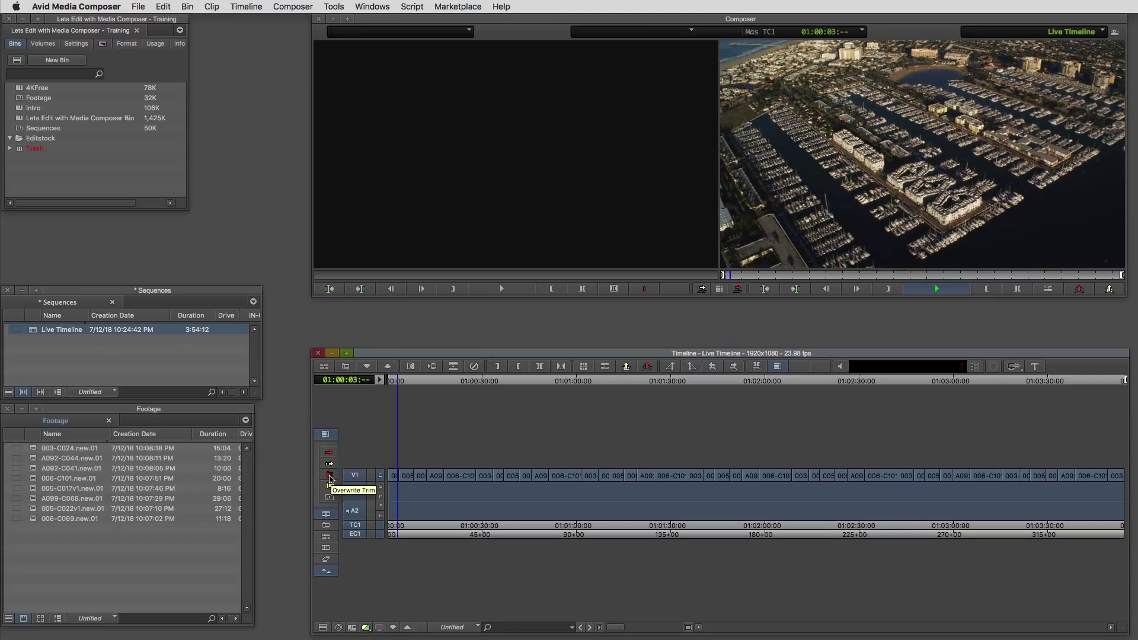
key("space")
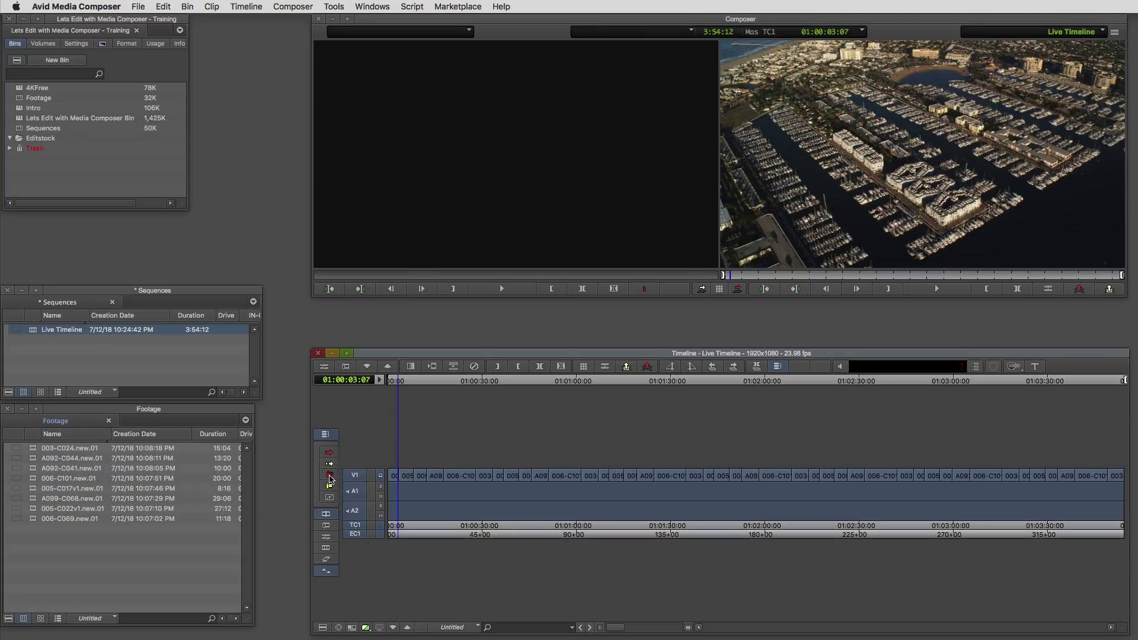
- Play Live Timeline from its very beginning, then switch to Chrome
left_click(423, 486)
key("Home")
left_click(934, 289)
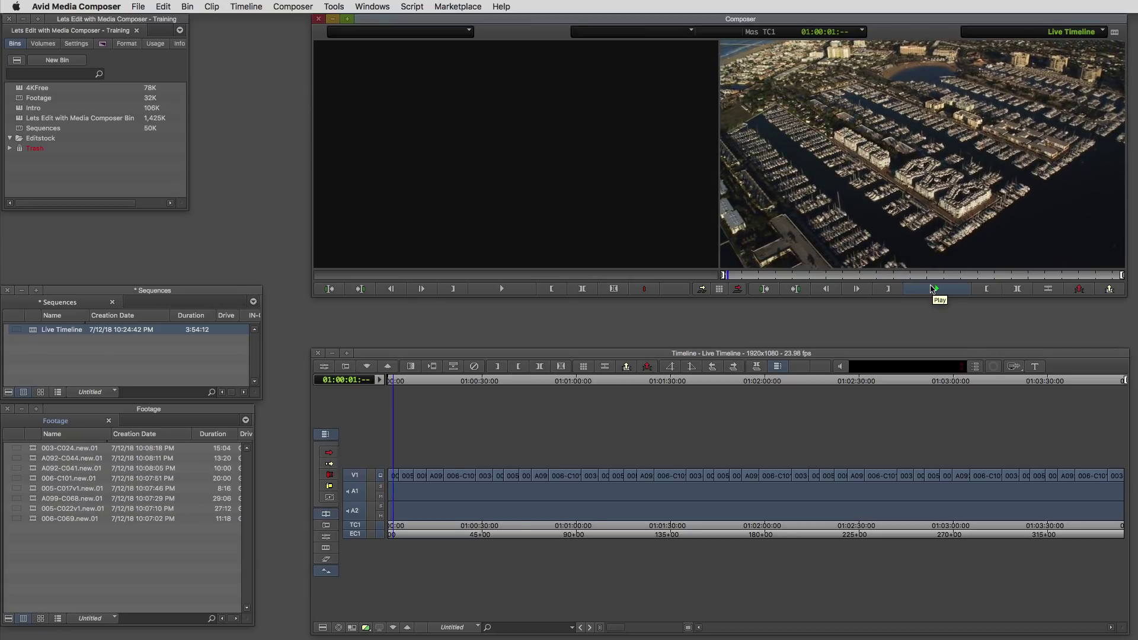
key("super+Tab")
key("super+Tab")
key("super+Tab")
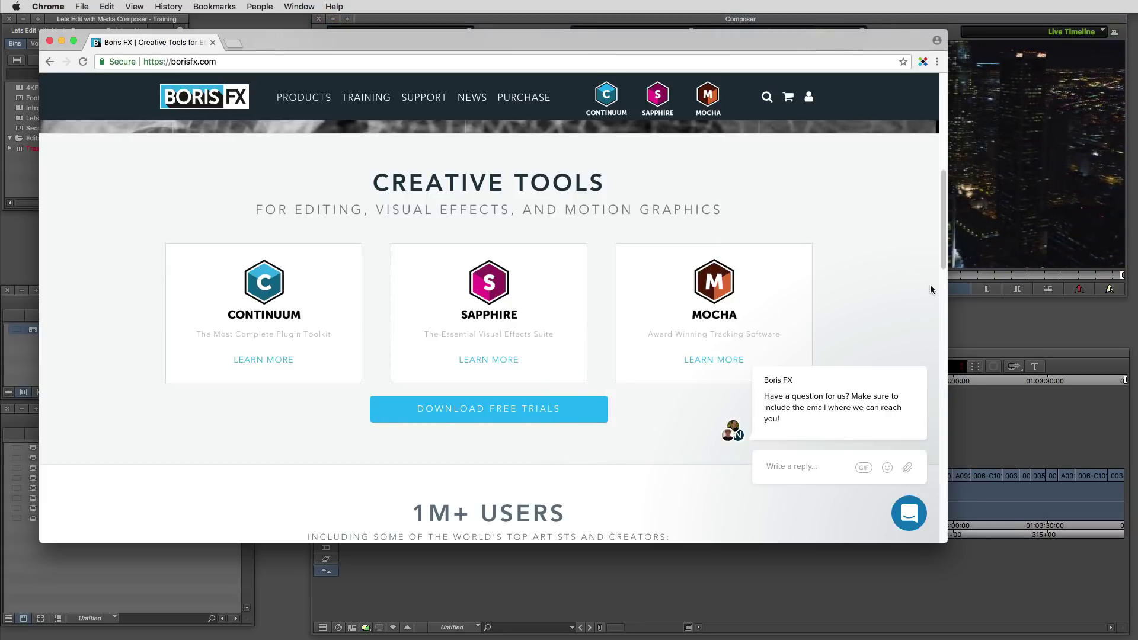
- Reposition the Chrome window showing the Boris FX website
mouse_move(856, 47)
left_mouse_down()
mouse_move(830, 63)
mouse_move(863, 44)
left_mouse_up()
scroll(726, 231, "down", 5)
scroll(726, 233, "down", 5)
scroll(726, 236, "down", 5)
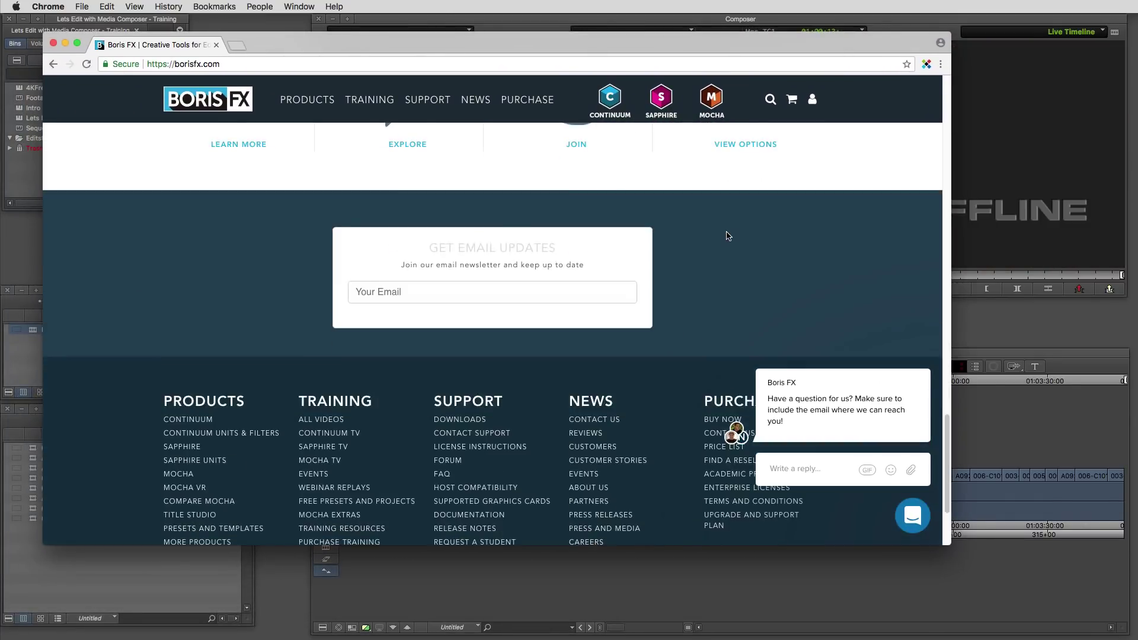
scroll(728, 234, "up", 5)
scroll(727, 235, "up", 5)
scroll(721, 227, "up", 5)
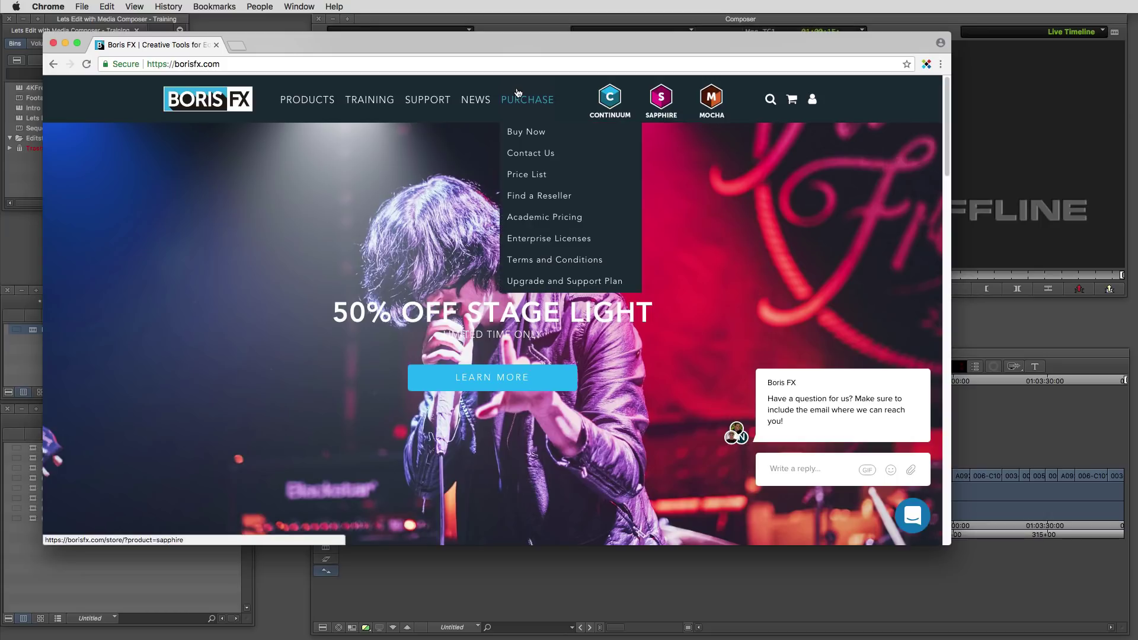
mouse_move(501, 45)
left_mouse_down()
mouse_move(466, 43)
mouse_move(480, 39)
left_mouse_up()
- Quit Chrome, bring Photoshop forward, and shrink its window to reveal Avid behind
key("super+w")
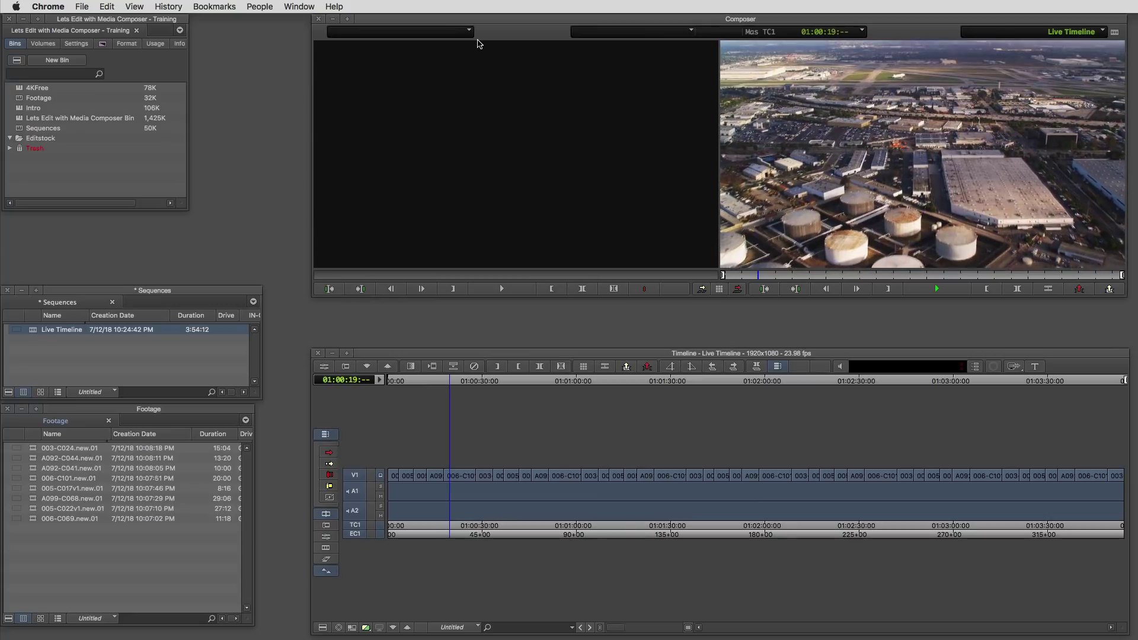
key("super+Tab")
key("super+q")
key("super+Tab")
key("super+Tab")
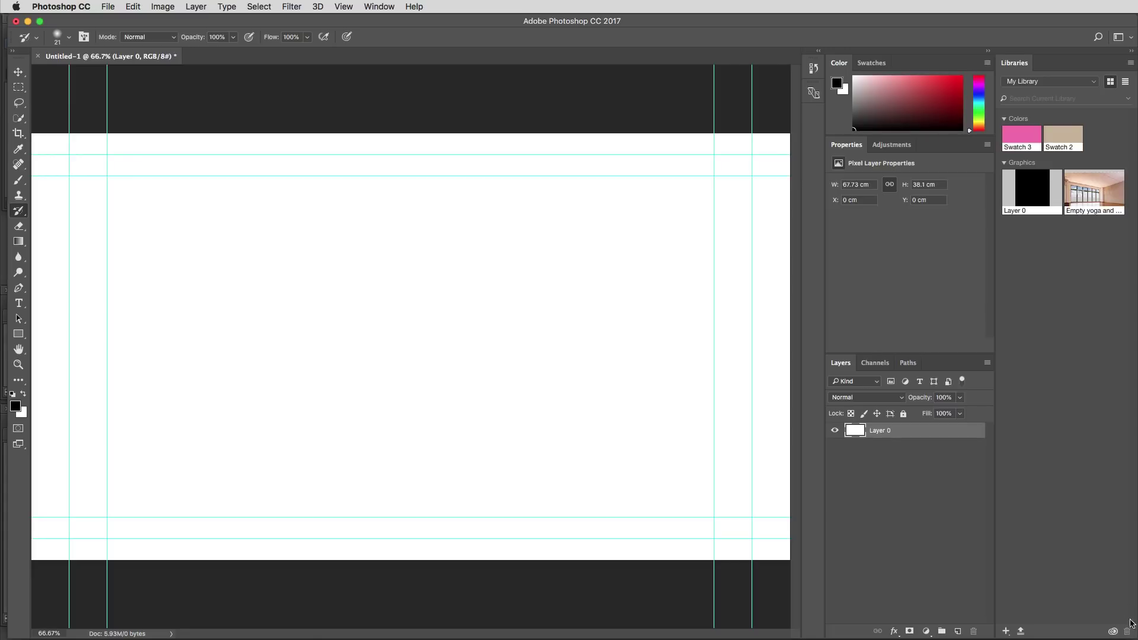
mouse_move(1134, 635)
left_mouse_down()
mouse_move(990, 554)
mouse_move(897, 523)
left_mouse_up()
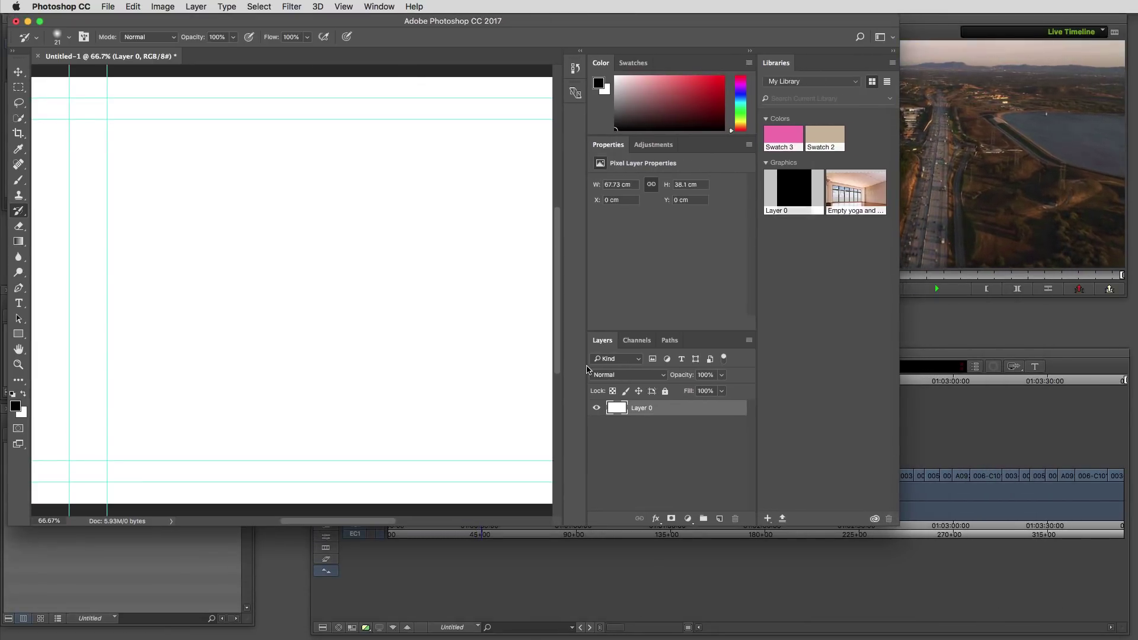
- Add 'THis is the live timeline' text at 132 pt, move it left, and return to Avid
left_click(19, 304)
left_click(205, 272)
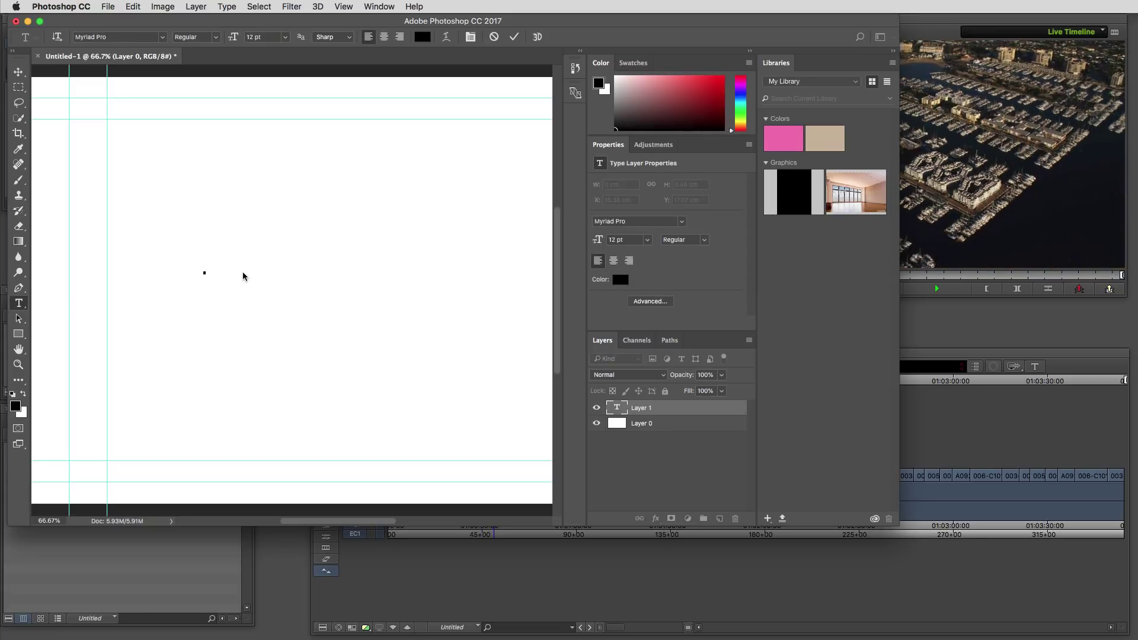
type("Test")
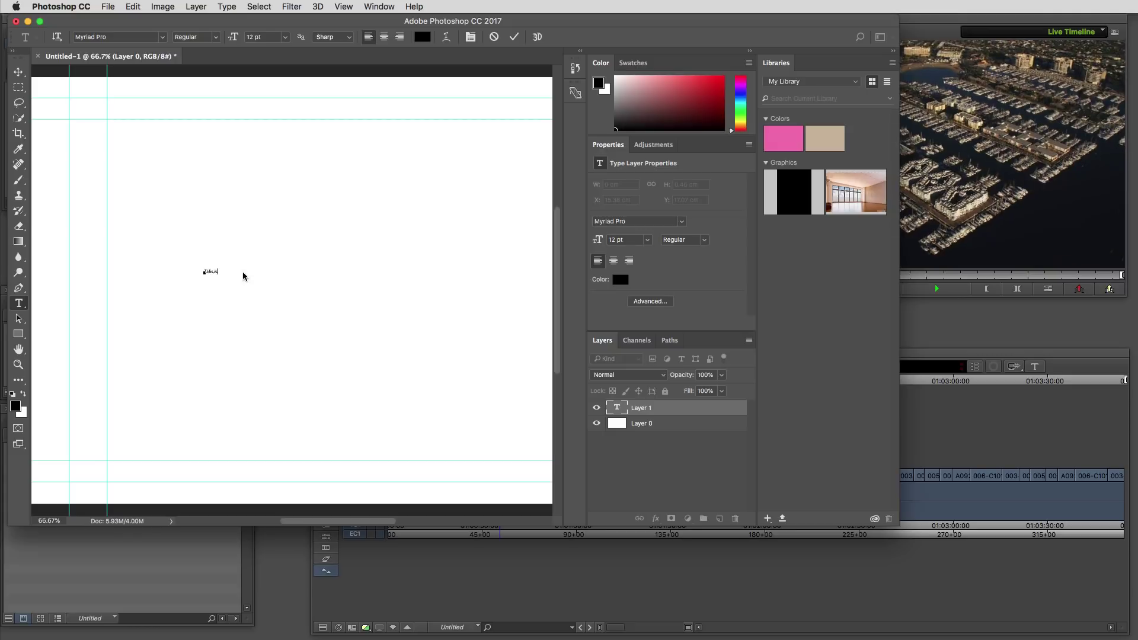
type(" text")
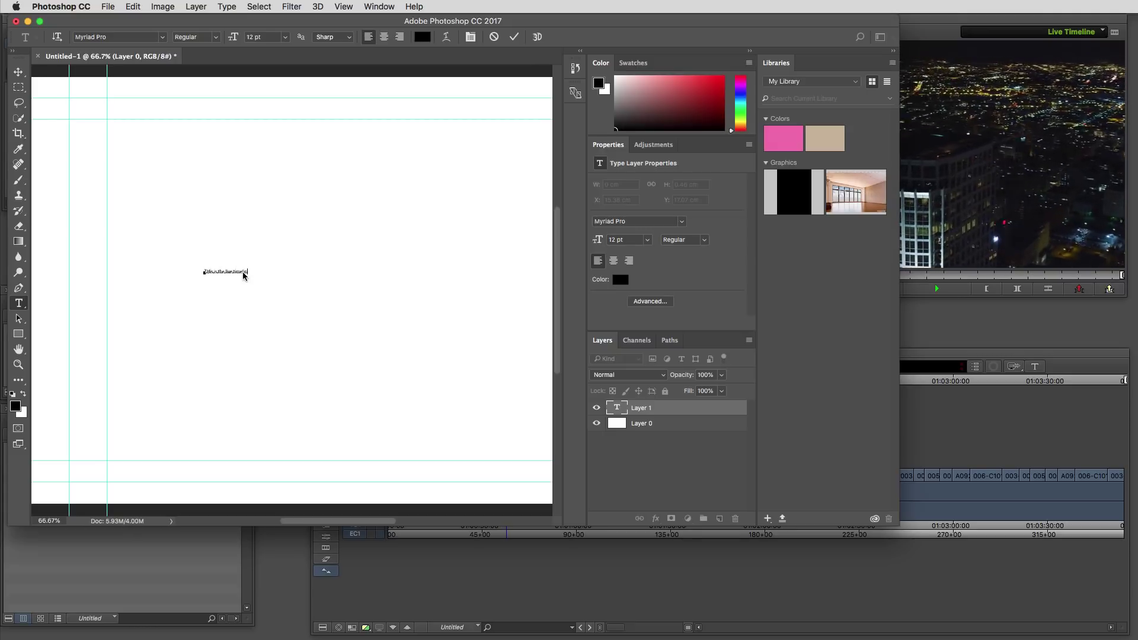
key("super+a")
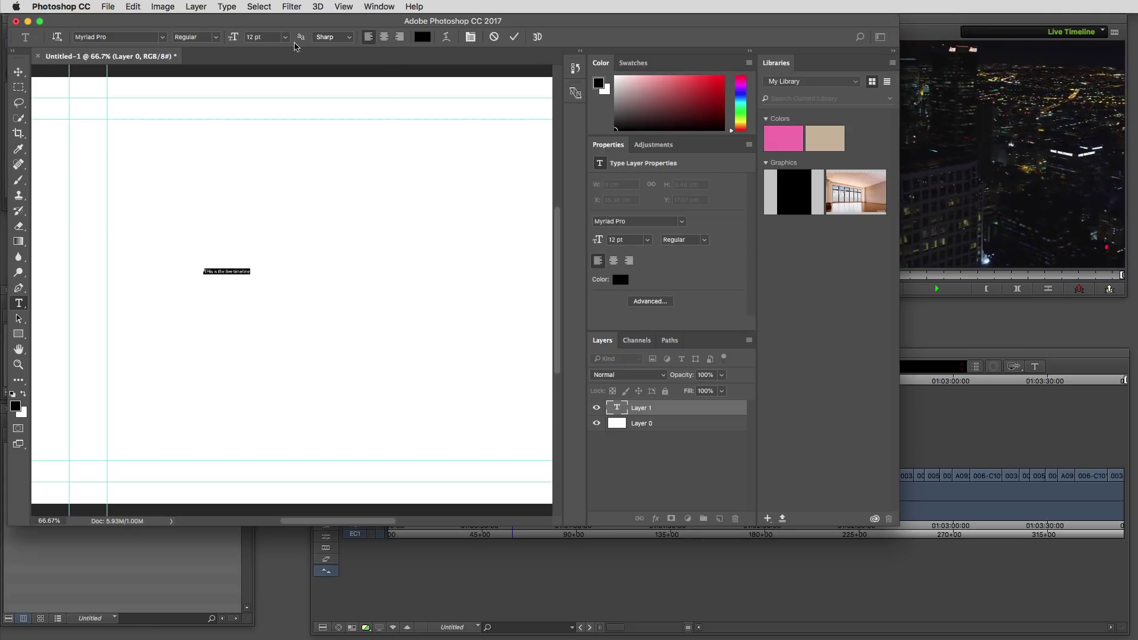
left_click_drag(234, 37, 299, 38)
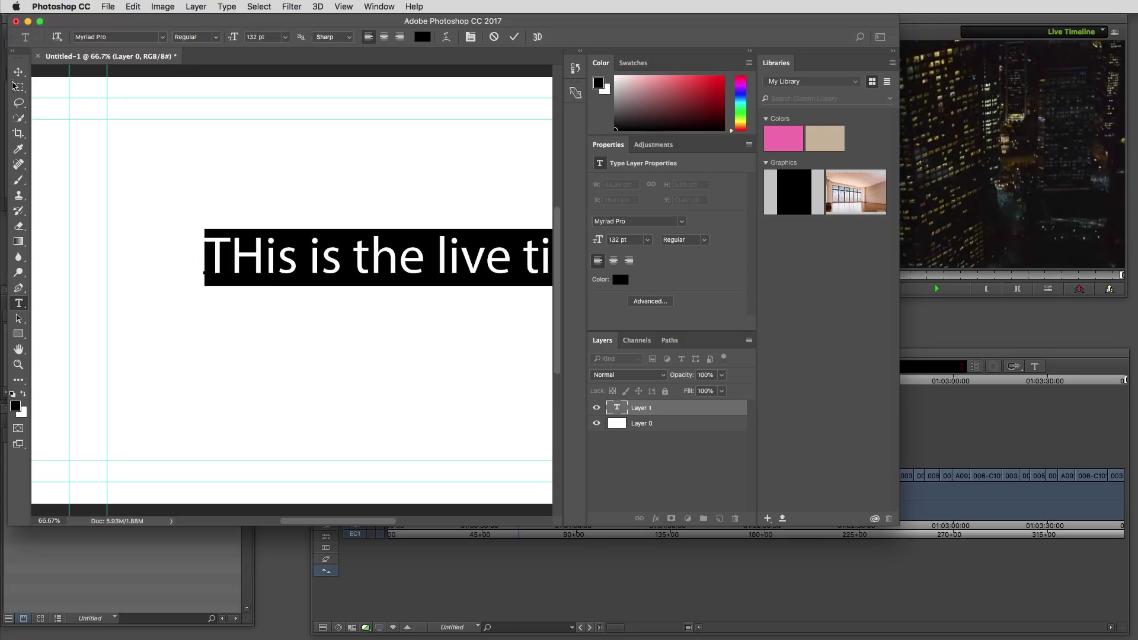
left_click(17, 72)
mouse_move(302, 271)
left_mouse_down()
mouse_move(175, 279)
mouse_move(146, 296)
left_mouse_up()
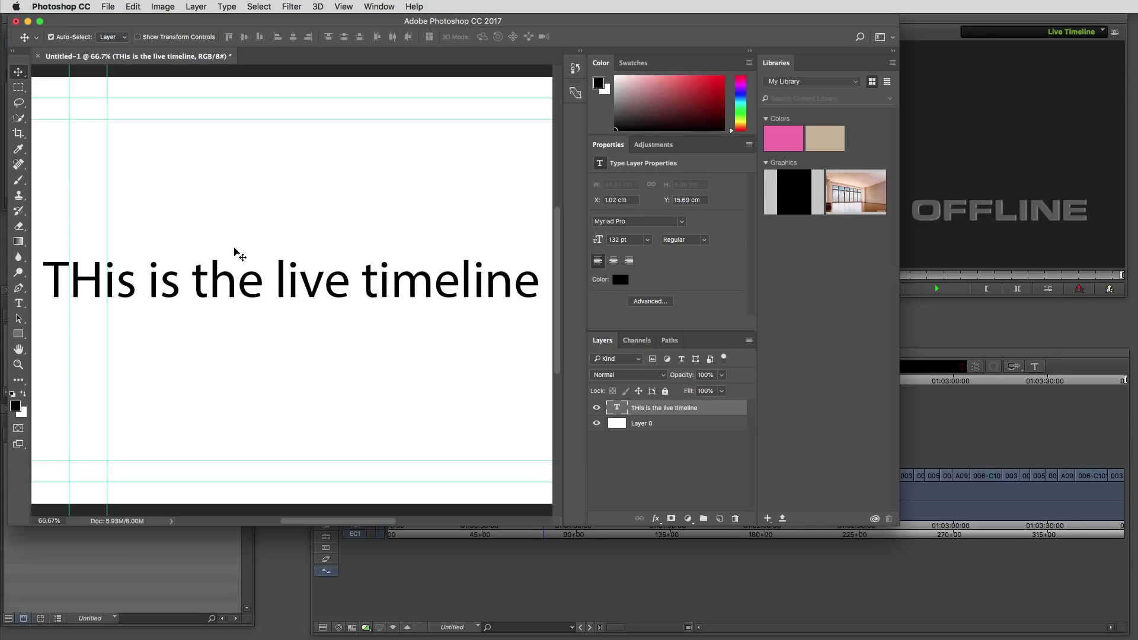
key("super")
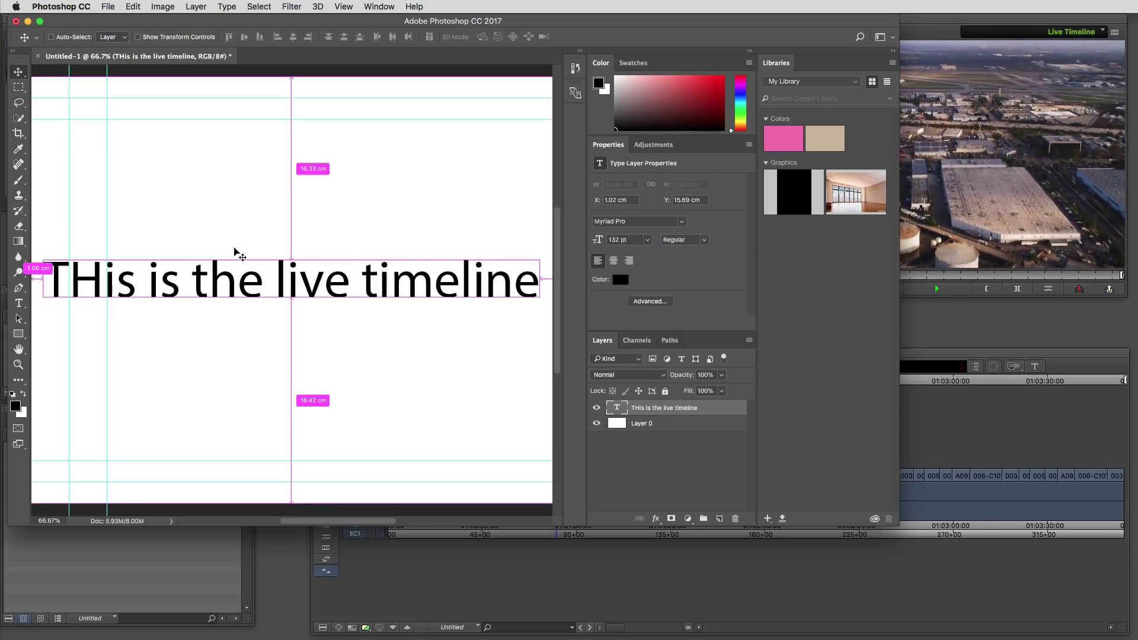
key("super+Tab")
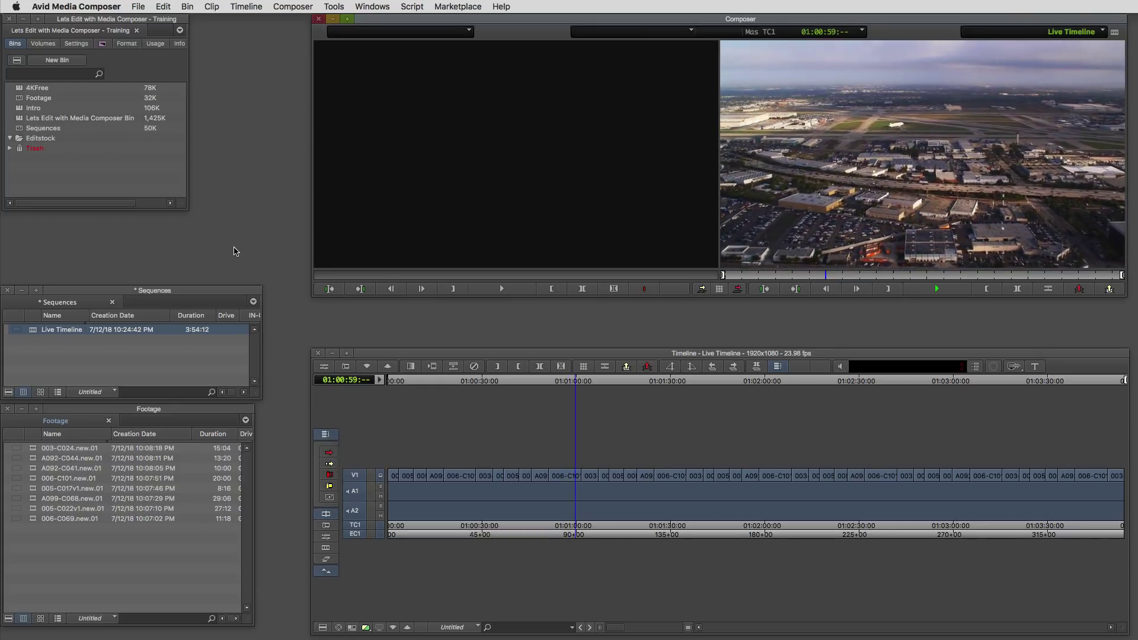
key("space")
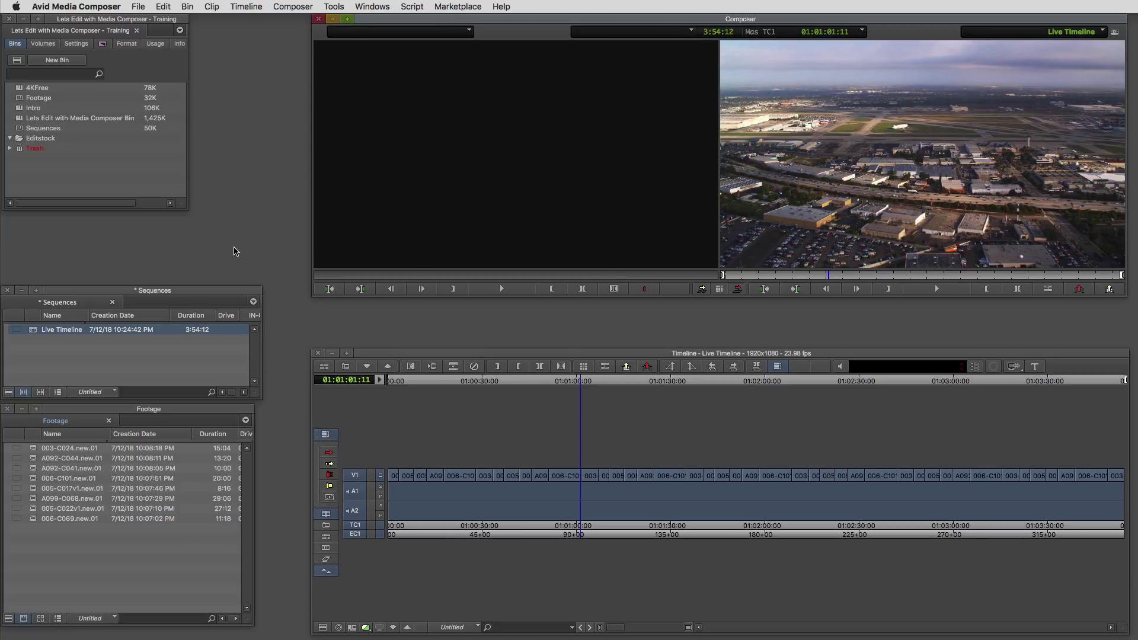
key("space")
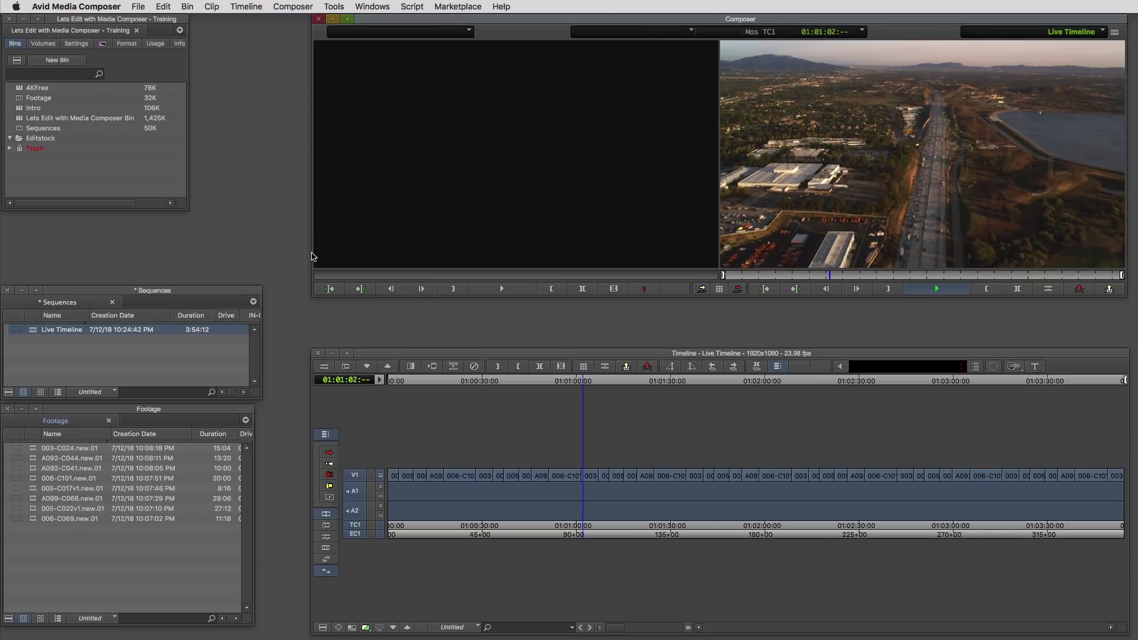
left_click(194, 295)
left_click_drag(194, 295, 662, 163)
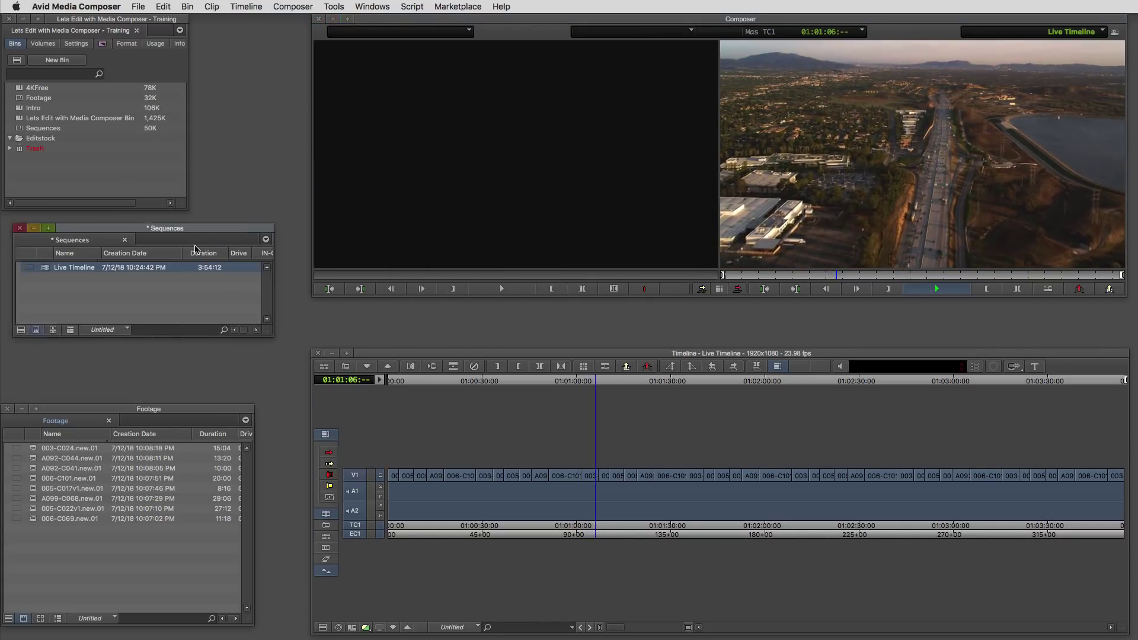
left_click_drag(662, 163, 159, 260)
- Add a new bin to the project and name it Live Timeline
left_click(59, 60)
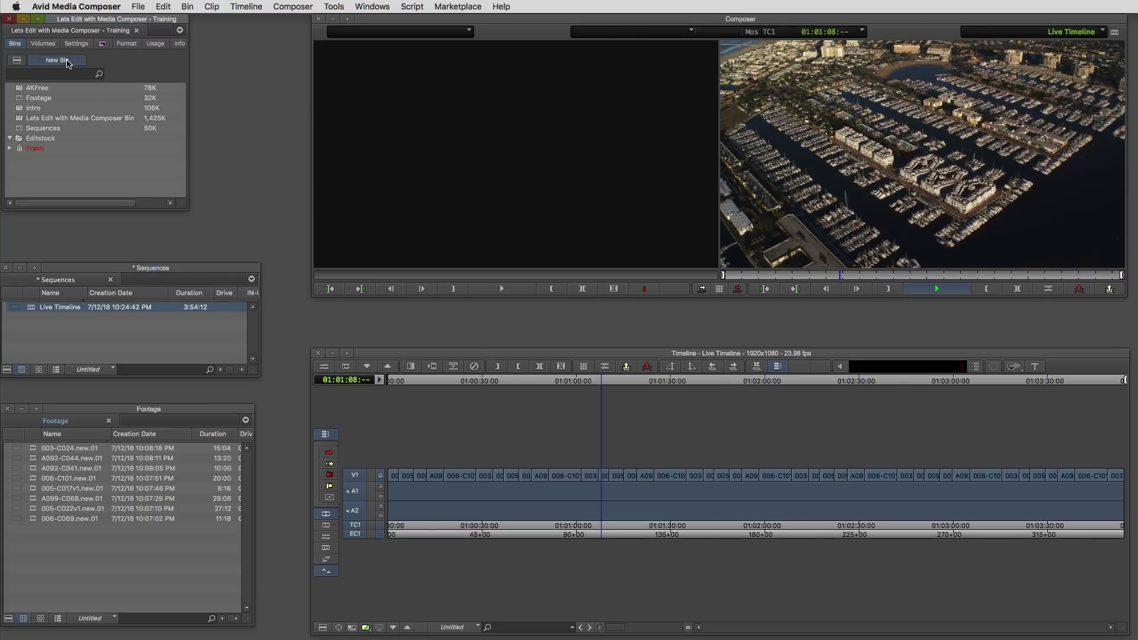
type("Live")
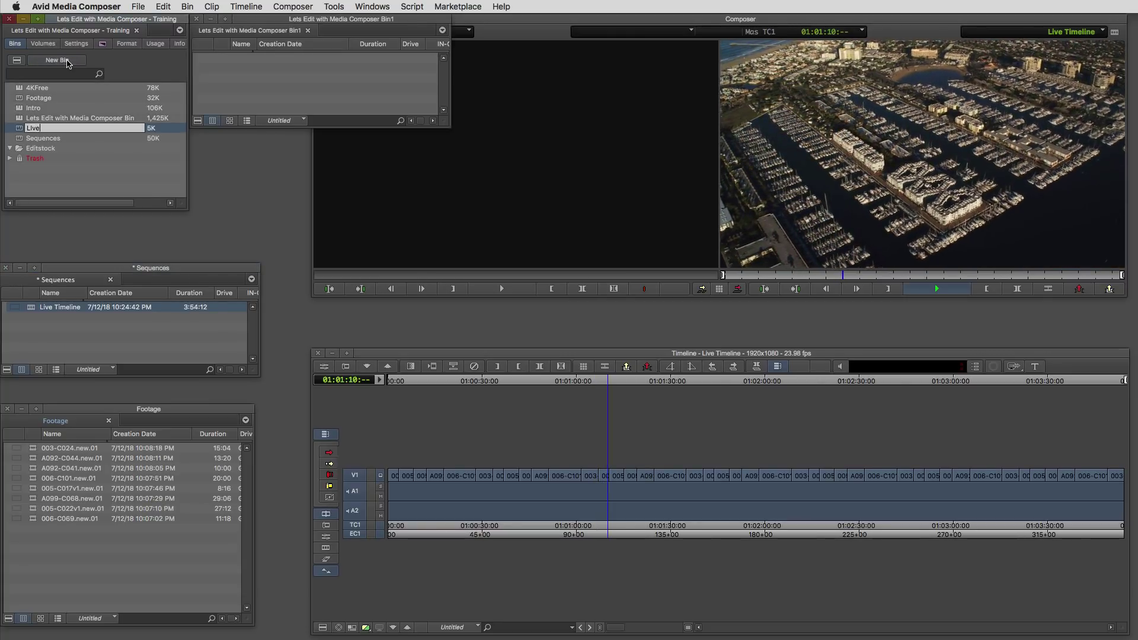
type(" Timeline")
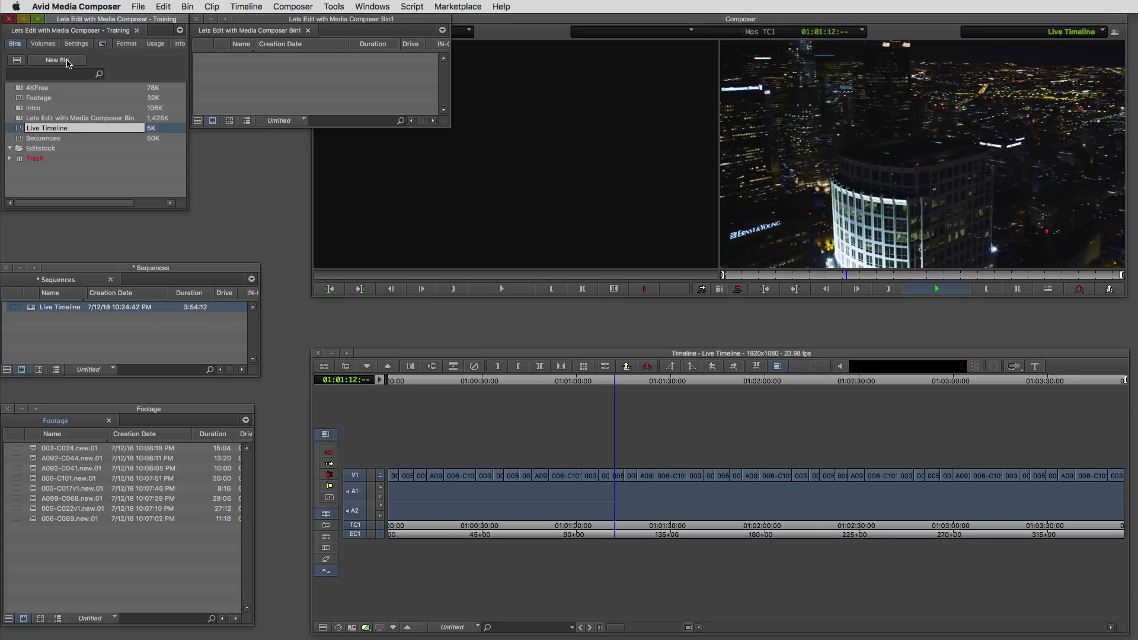
key("Return")
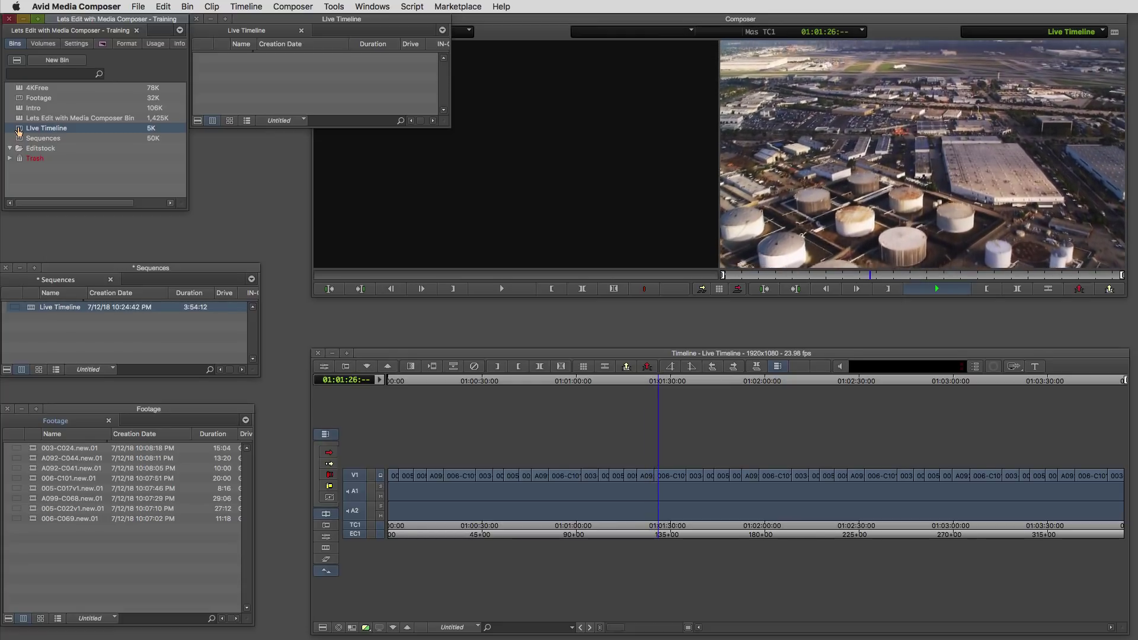
- Delete the Live Timeline bin, then restore it from the Trash folder
key("Delete")
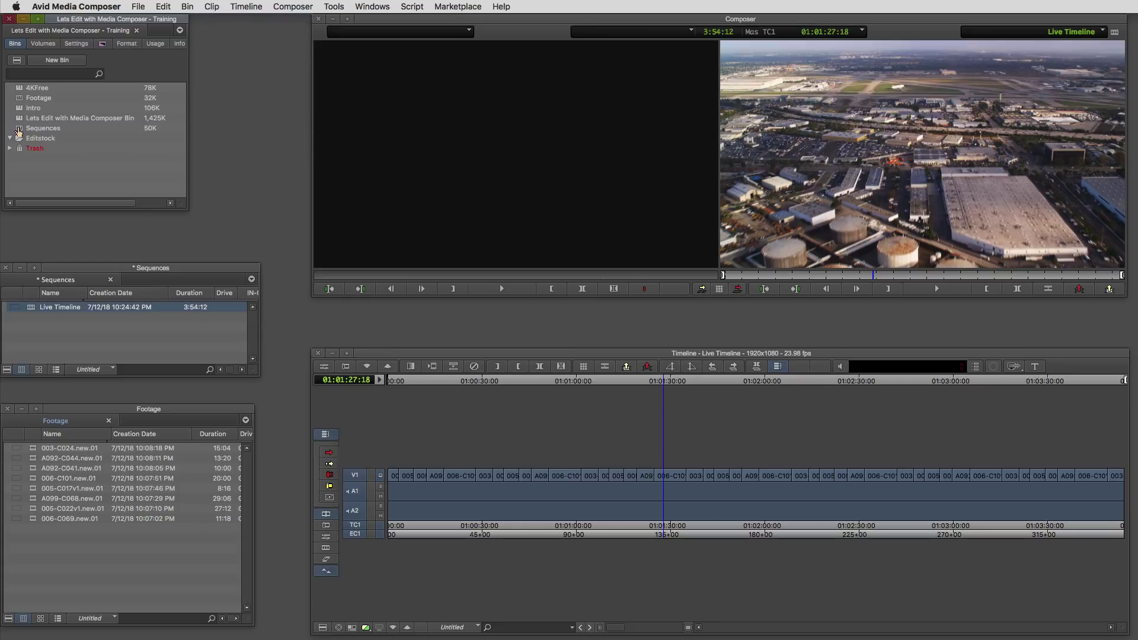
left_click(10, 149)
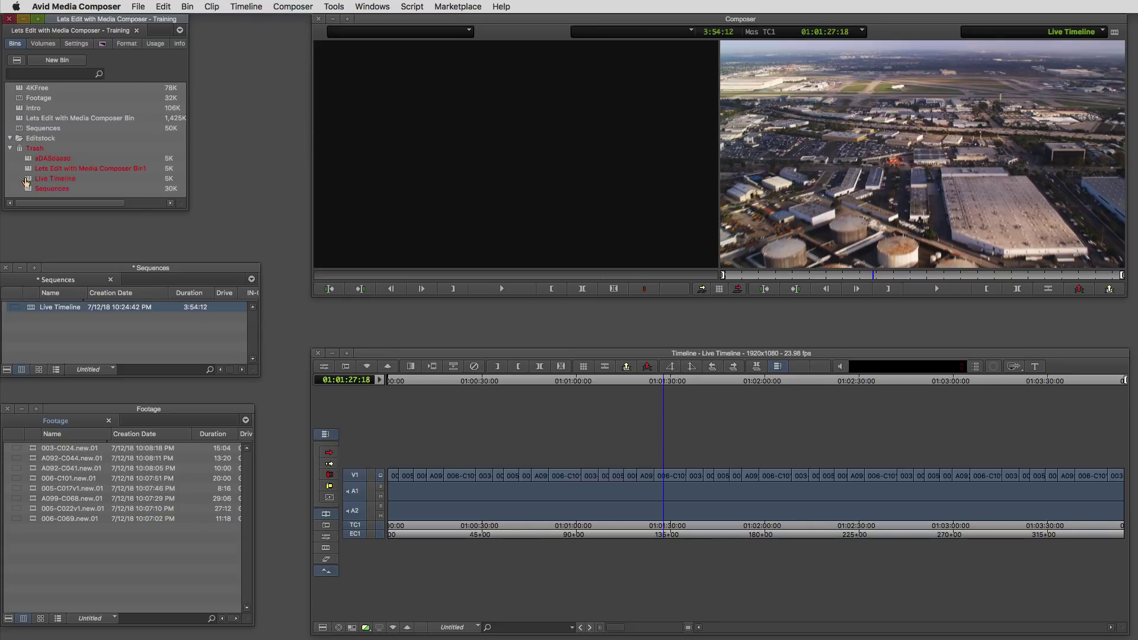
left_click(26, 181)
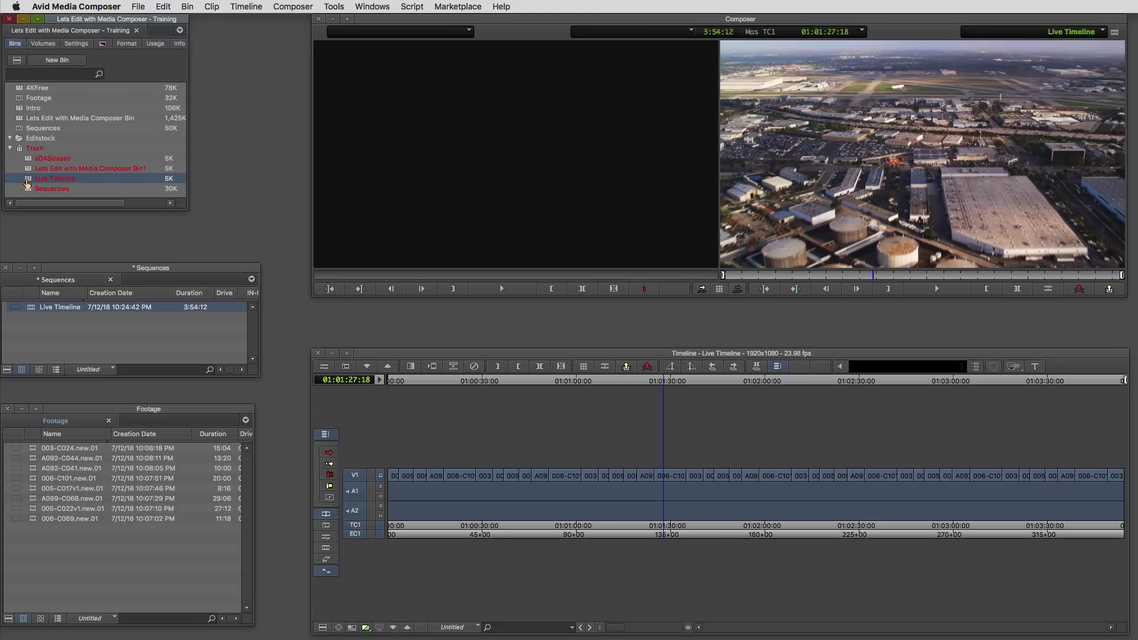
left_click_drag(25, 181, 36, 134)
left_click(12, 159)
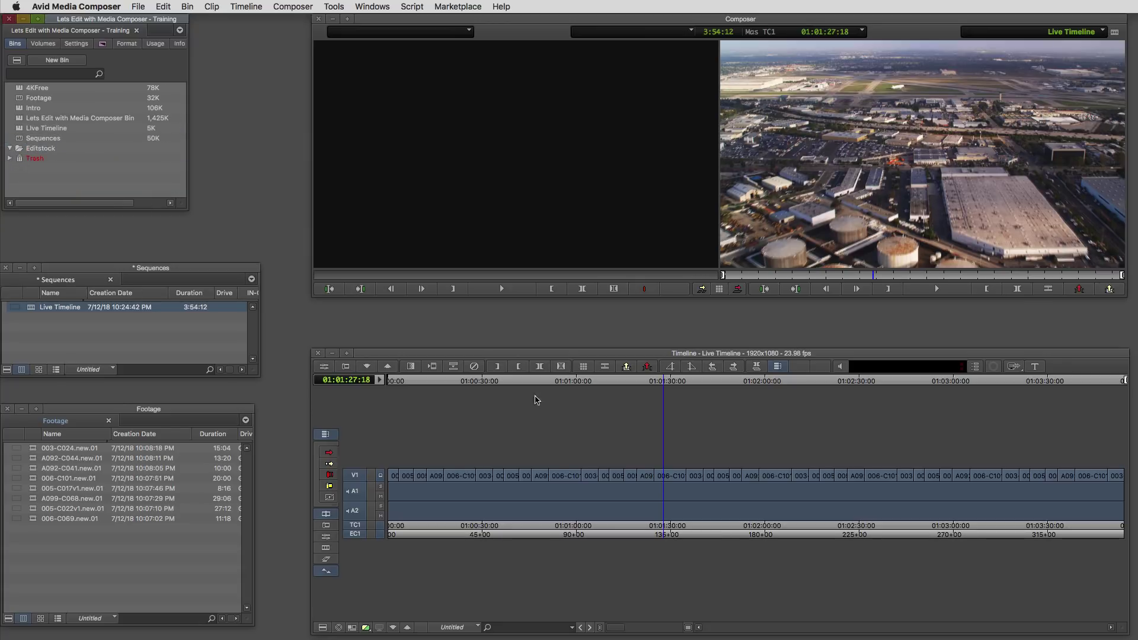
- Start monitor playback and delete the Live Timeline bin through the bin menu
left_click(930, 292)
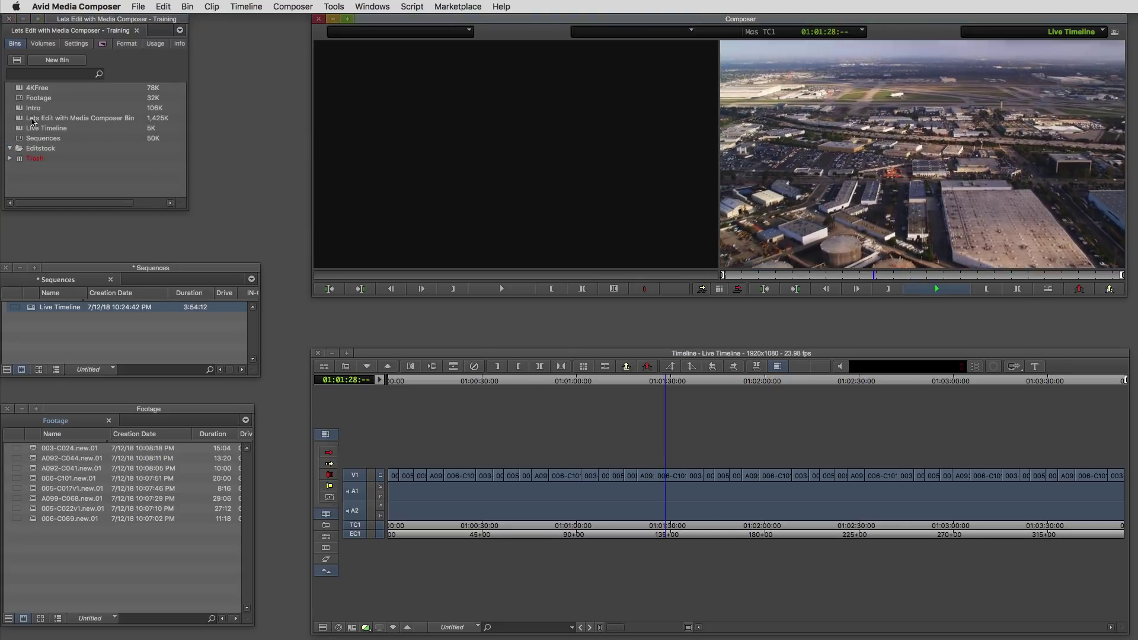
left_click(23, 129)
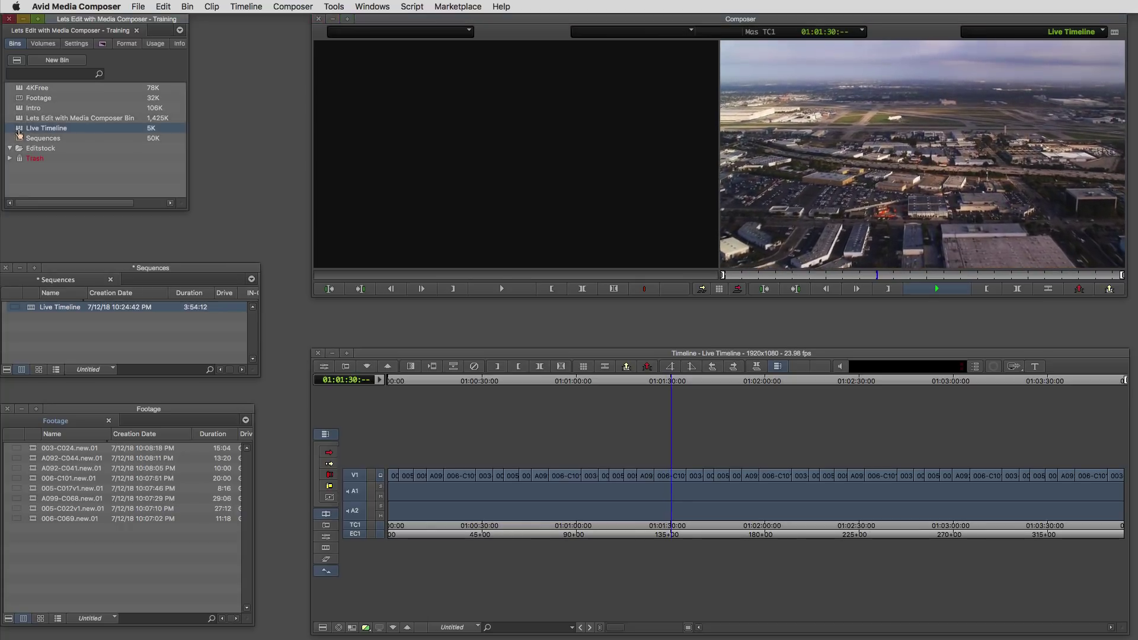
left_click(16, 60)
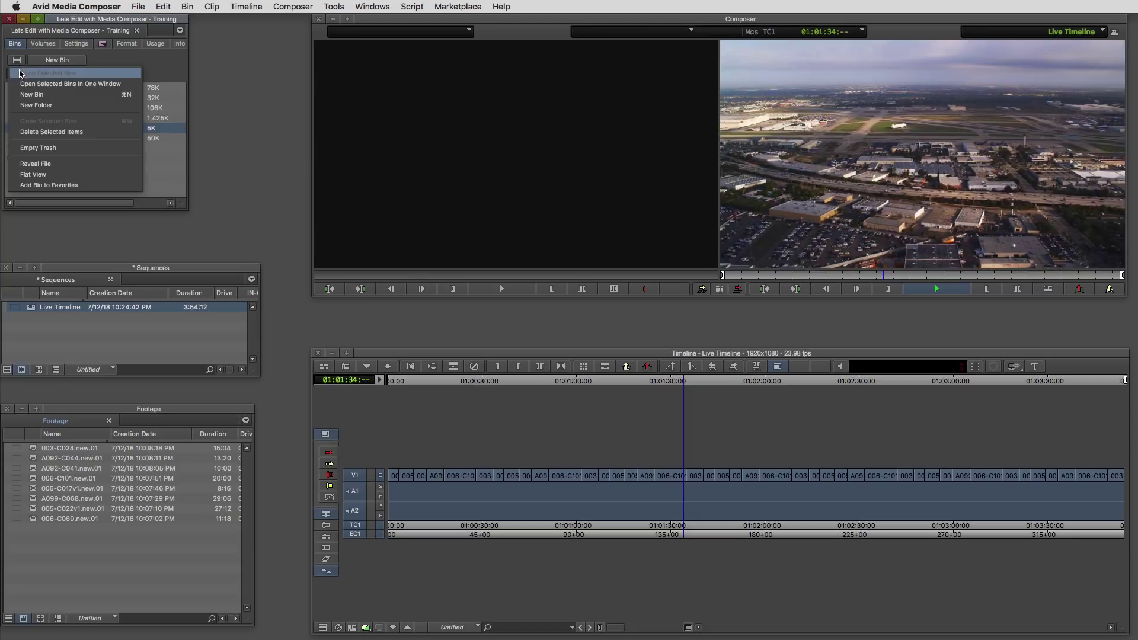
left_click(42, 132)
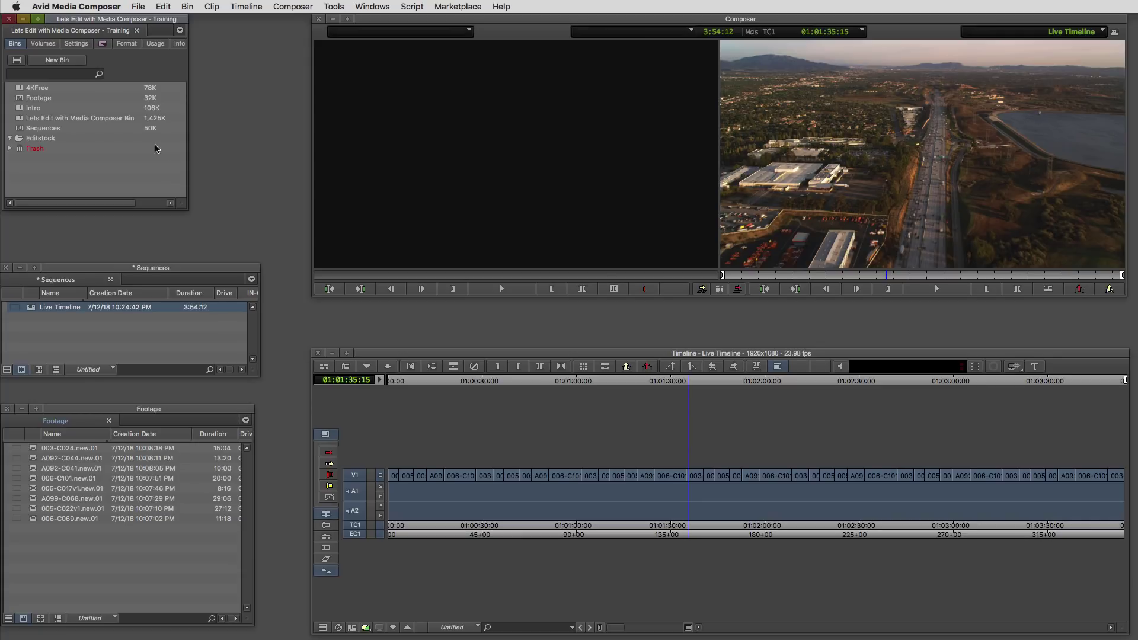
- Play from an earlier point in the sequence and clear both In and Out marks
left_click(666, 474)
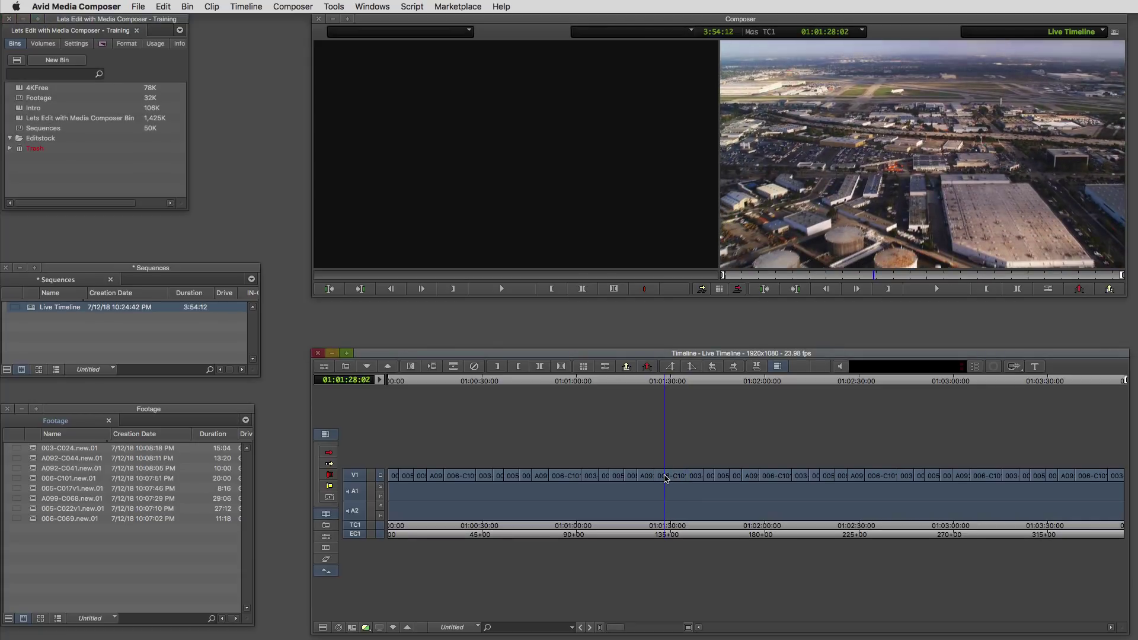
key("space")
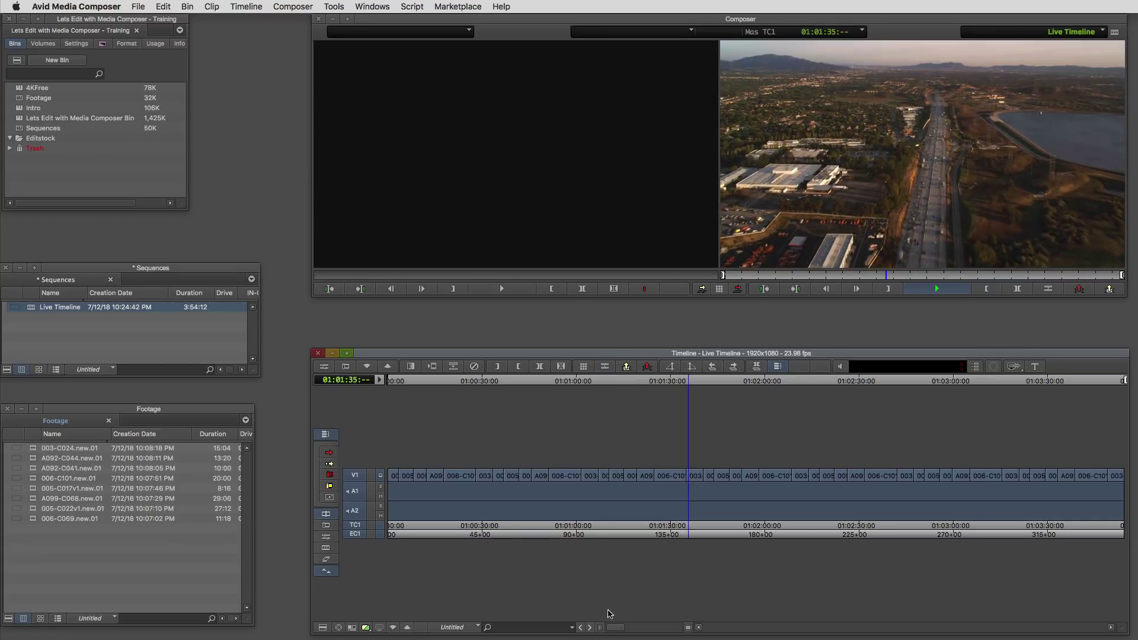
mouse_move(614, 628)
left_mouse_down()
mouse_move(655, 632)
mouse_move(611, 620)
mouse_move(600, 574)
left_mouse_up()
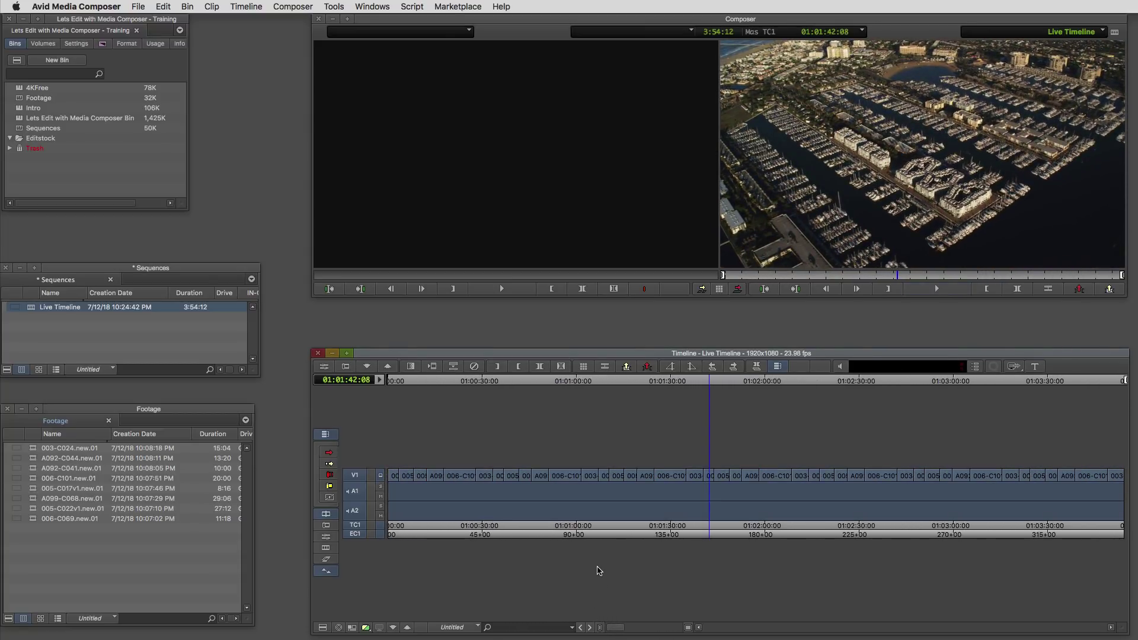
key("g")
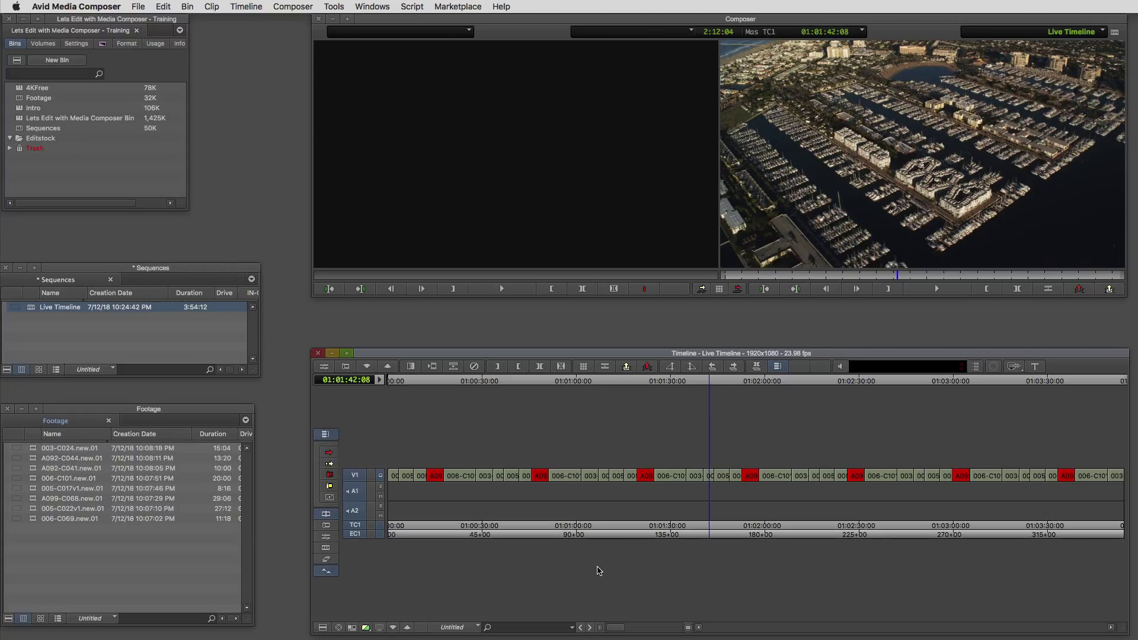
- Play the sequence from the start and enlarge the Sequences bin to show more columns
key("Home")
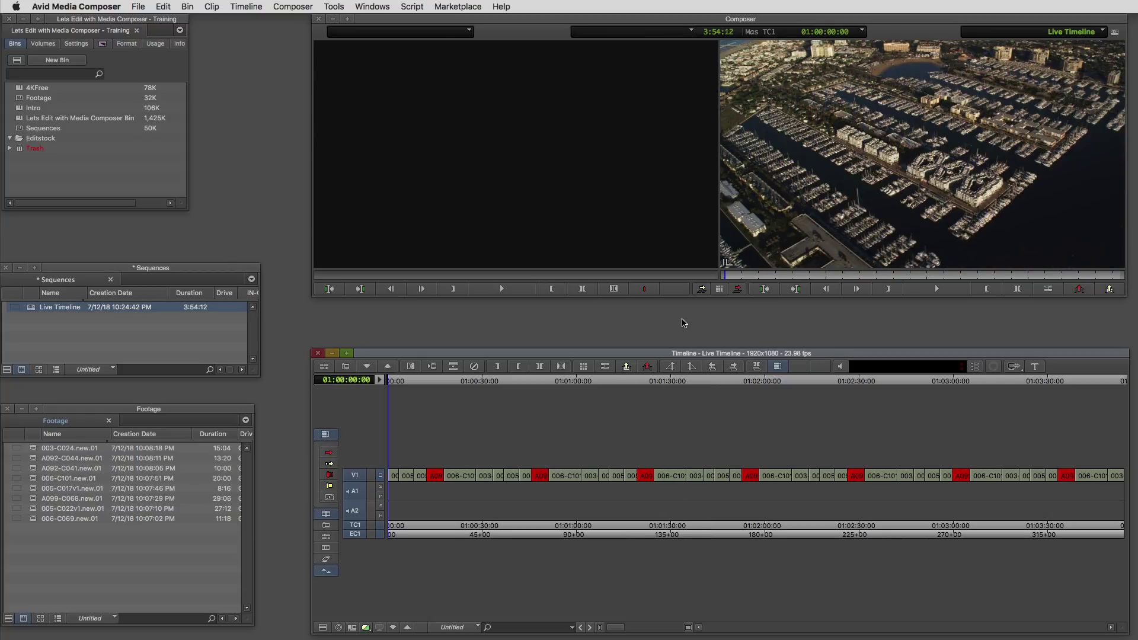
key("space")
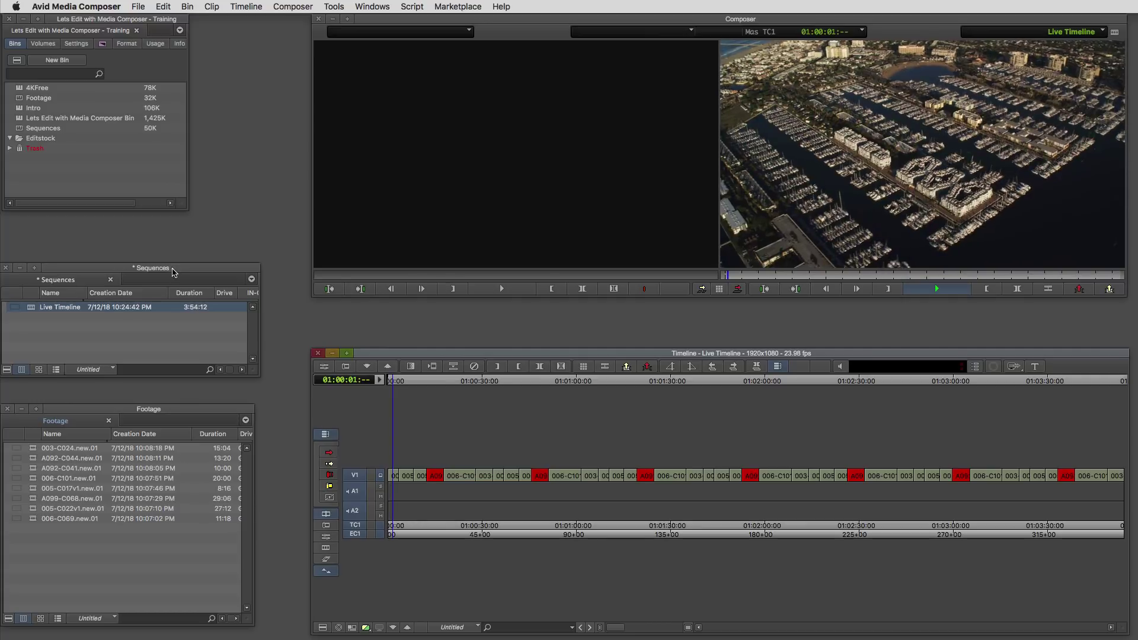
left_click_drag(174, 272, 180, 254)
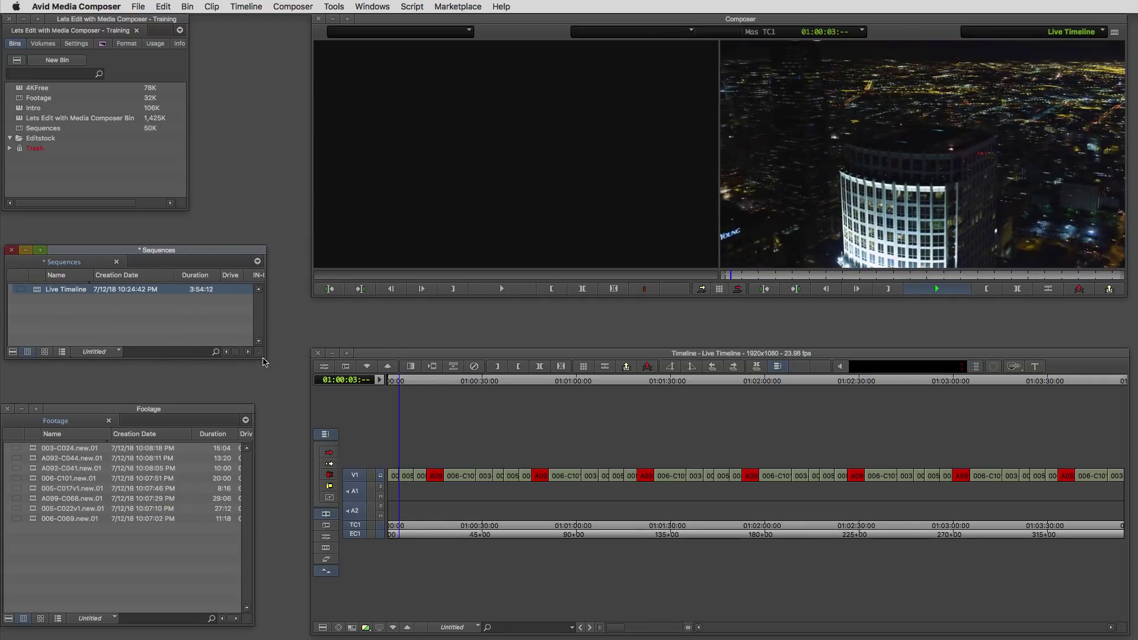
left_click_drag(264, 358, 554, 389)
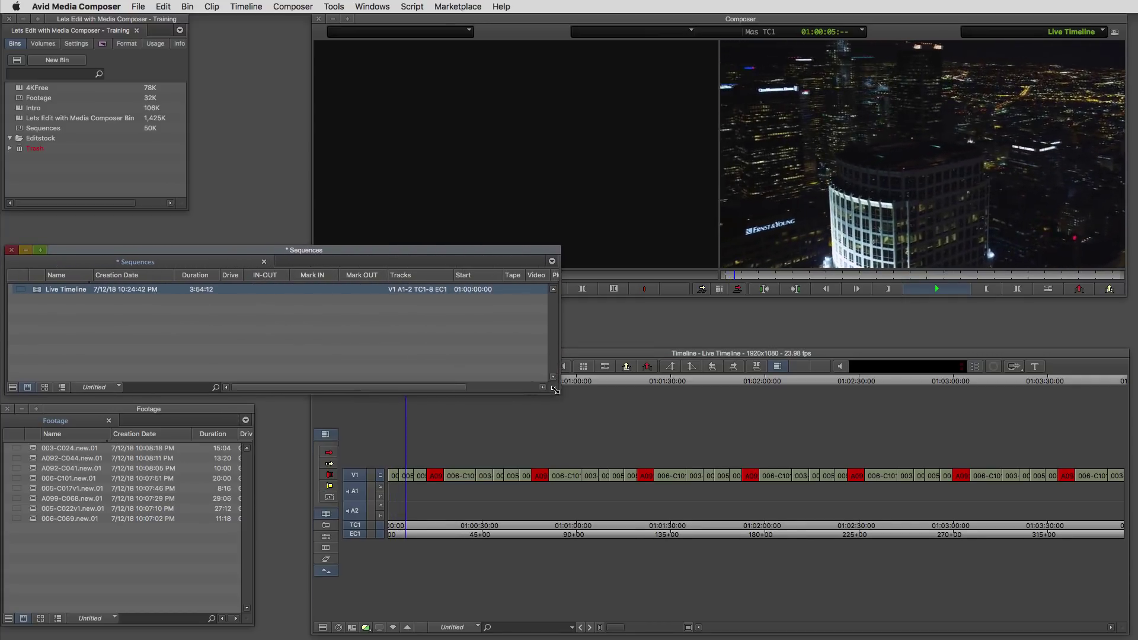
- Move the Mark OUT column ahead of Mark IN in the Sequences bin
left_click(362, 275)
mouse_move(362, 275)
left_mouse_down()
mouse_move(286, 281)
mouse_move(322, 276)
left_mouse_up()
left_click(265, 275)
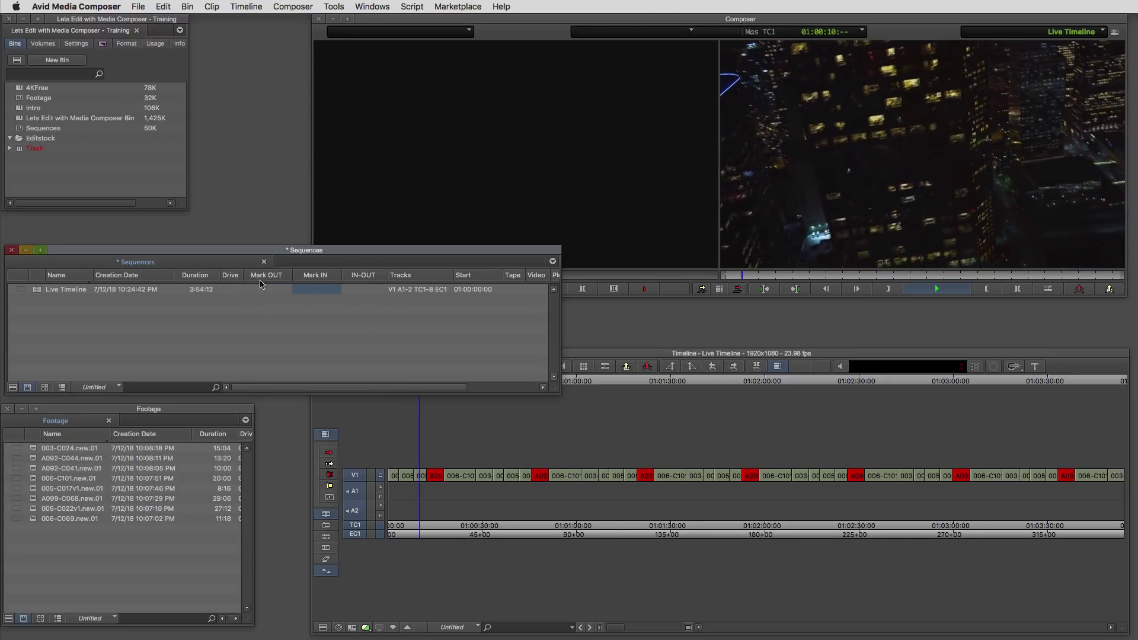
- Add a custom bin column named Live Timeline, then make the bin narrower
right_click(322, 276)
left_click(341, 283)
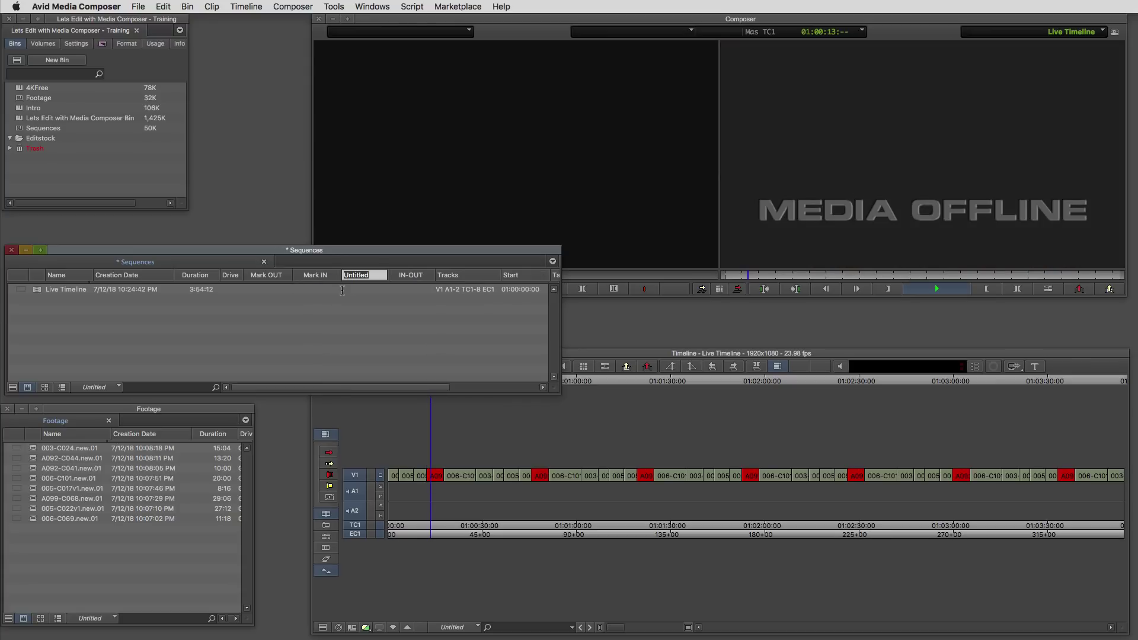
type("Live Timeline")
key("Return")
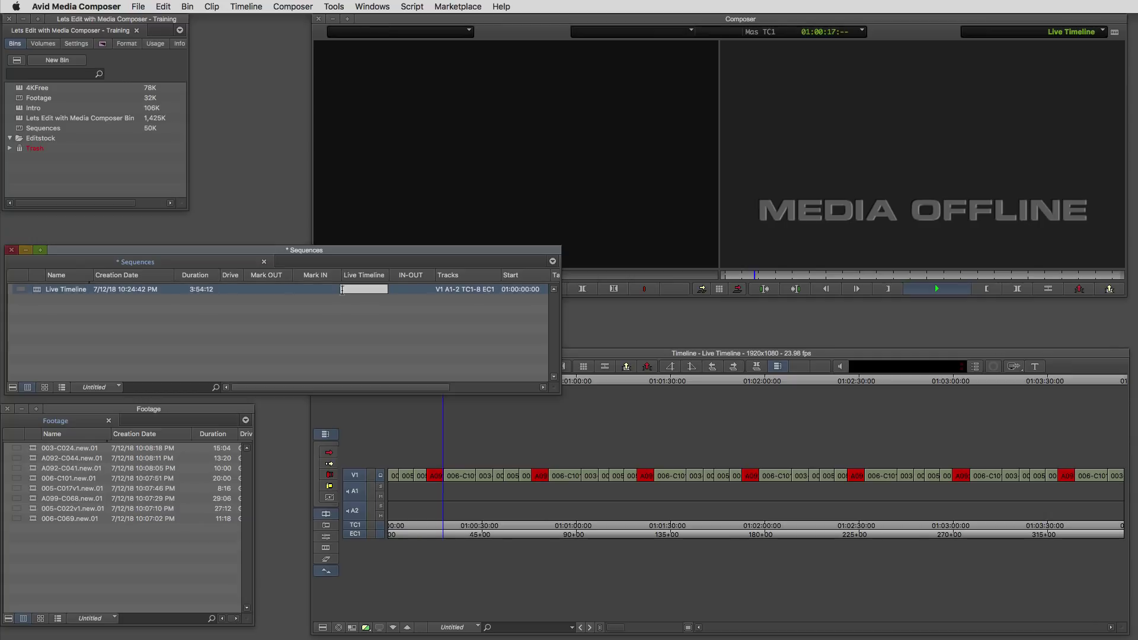
left_click(548, 392)
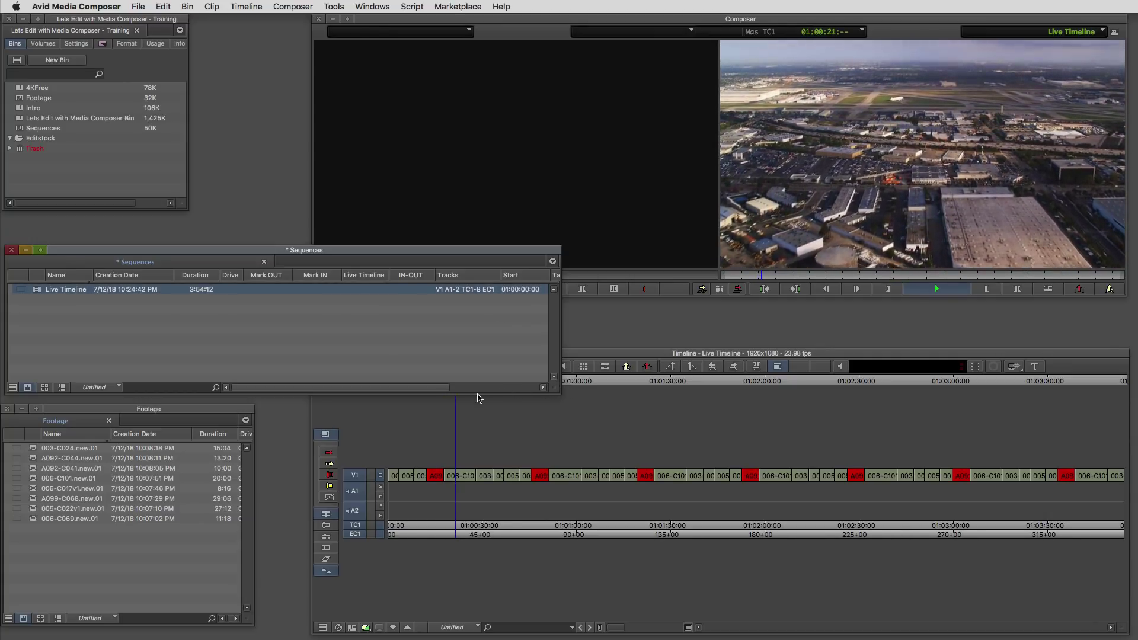
left_click_drag(555, 389, 277, 391)
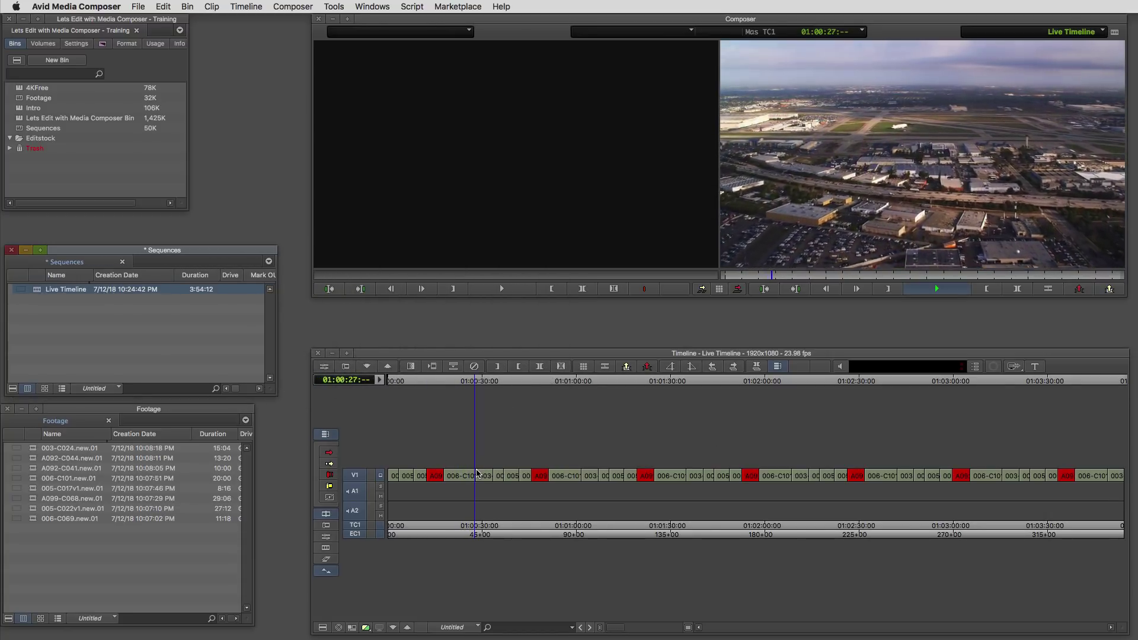
- Stop playback and bring up the Command Palette from the Tools menu
left_click(474, 478)
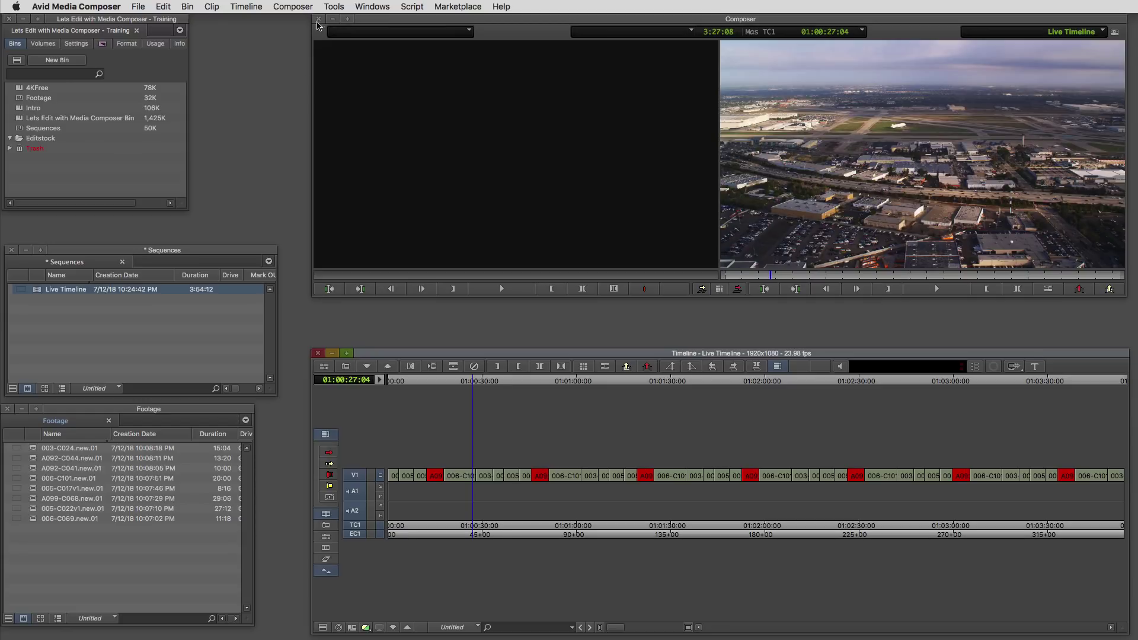
left_click(333, 7)
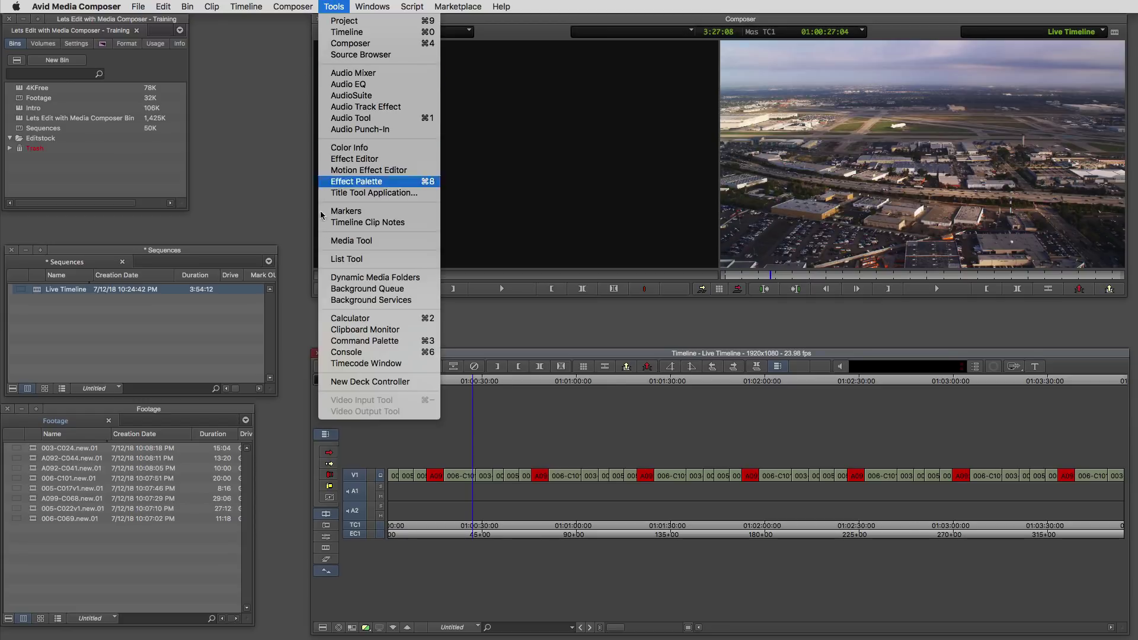
left_click(334, 342)
mouse_move(787, 405)
left_mouse_down()
mouse_move(457, 276)
mouse_move(299, 187)
left_mouse_up()
- Put the red Add Marker button on the Timeline toolbar and close the Command Palette
left_click(580, 203)
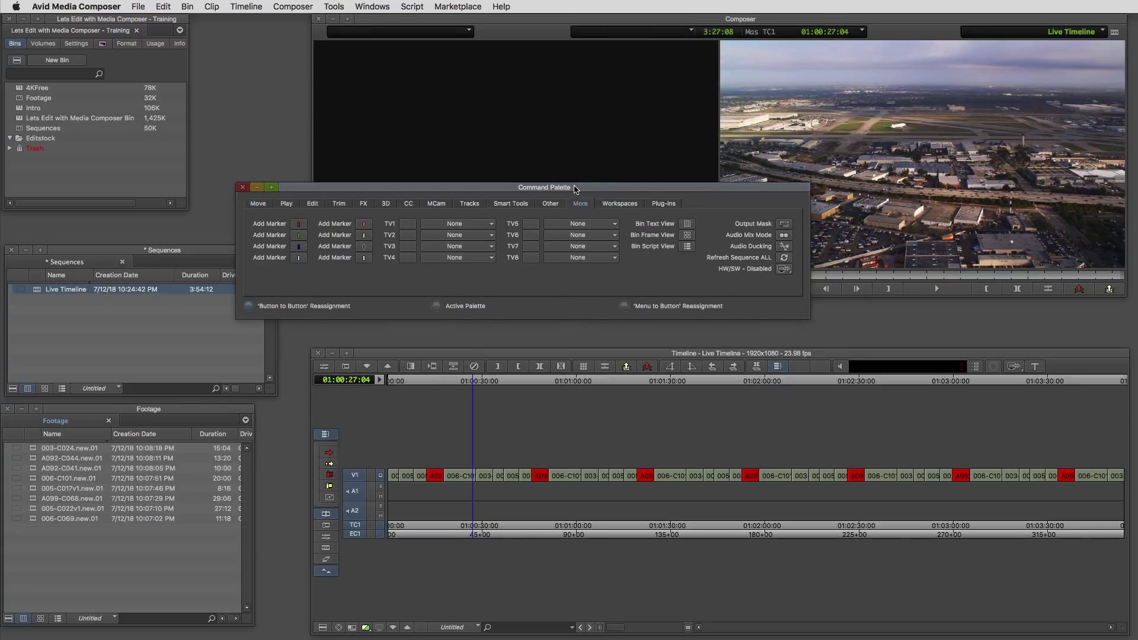
left_click_drag(574, 189, 513, 223)
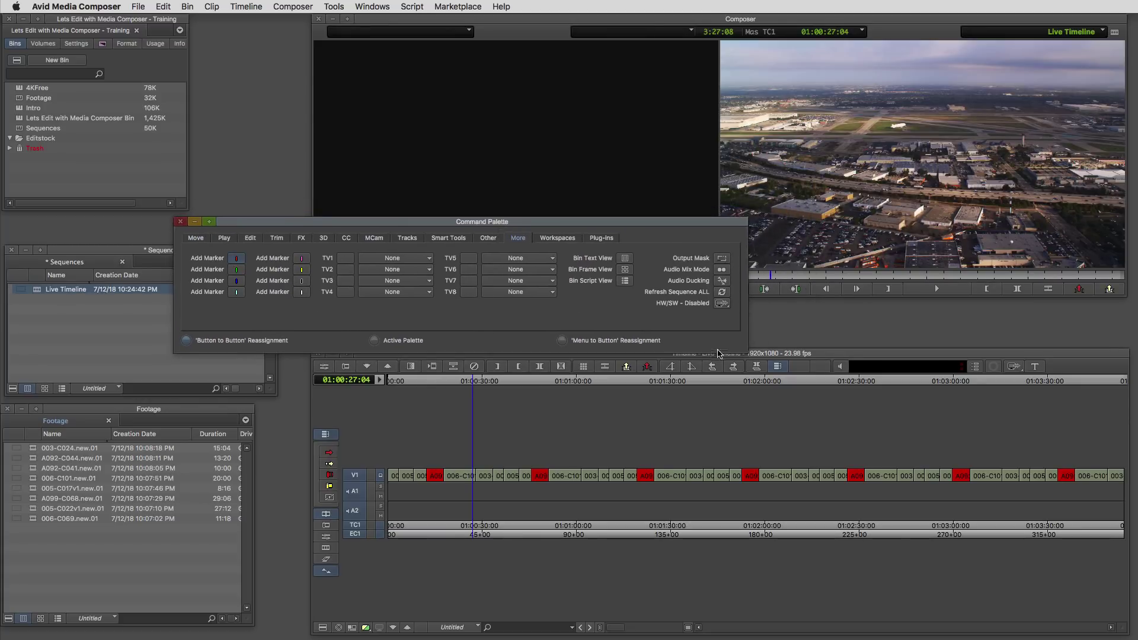
left_click_drag(726, 354, 800, 367)
left_click(183, 223)
left_click_drag(456, 476, 384, 480)
- During playback, add red markers: Boat Dock, Building at Night, Media Offline, Nuclear Power Plant
key("space")
left_click(800, 366)
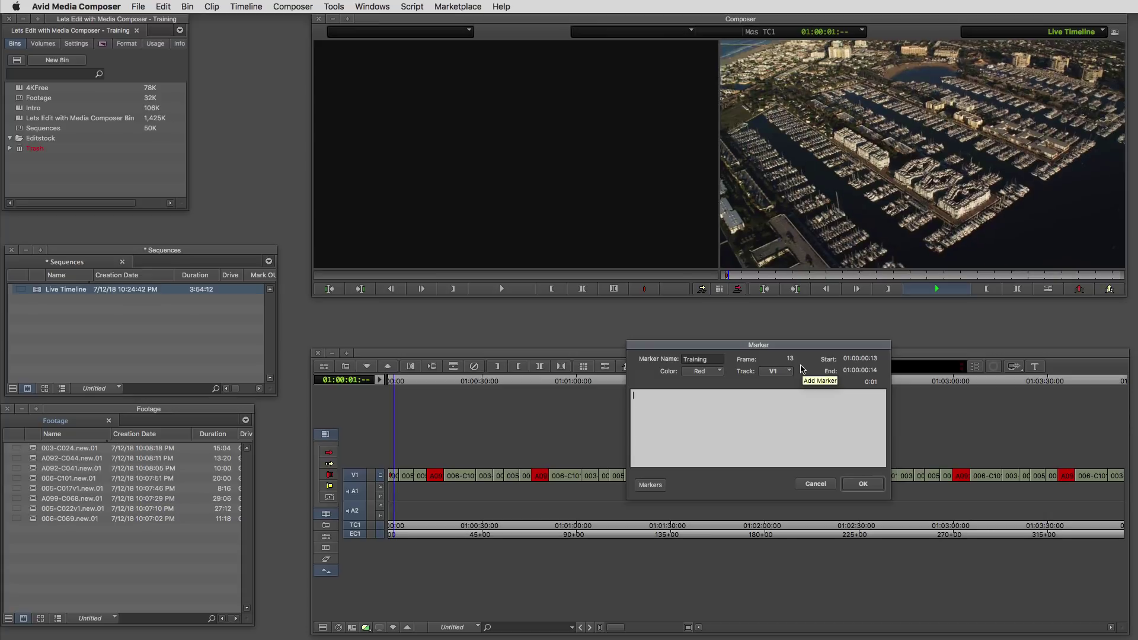
type("Boat Dock")
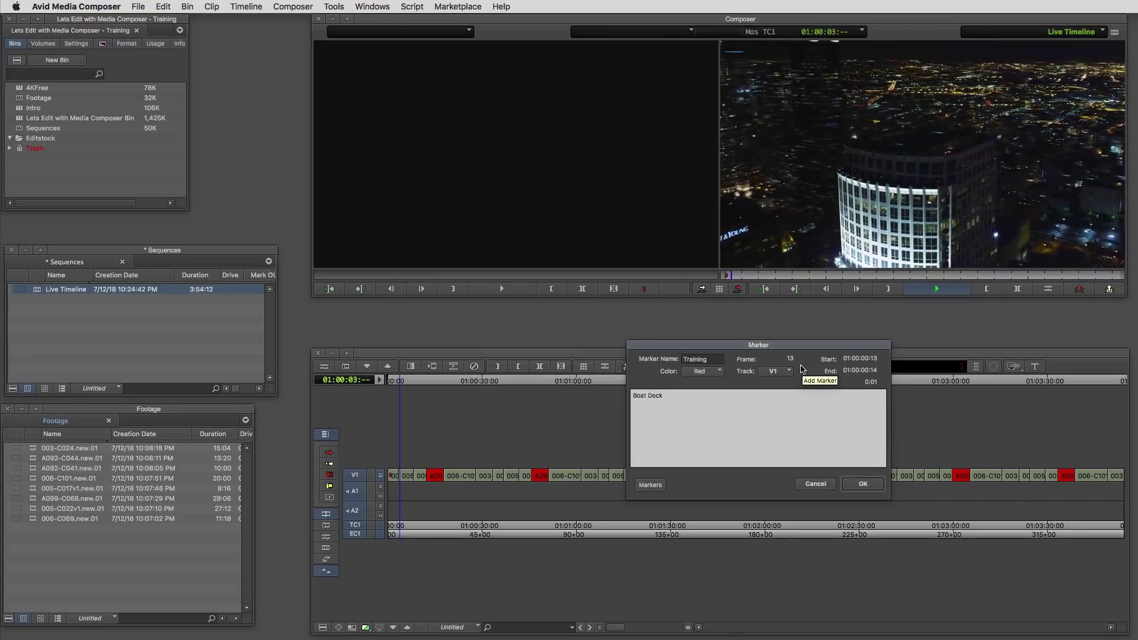
left_click(856, 484)
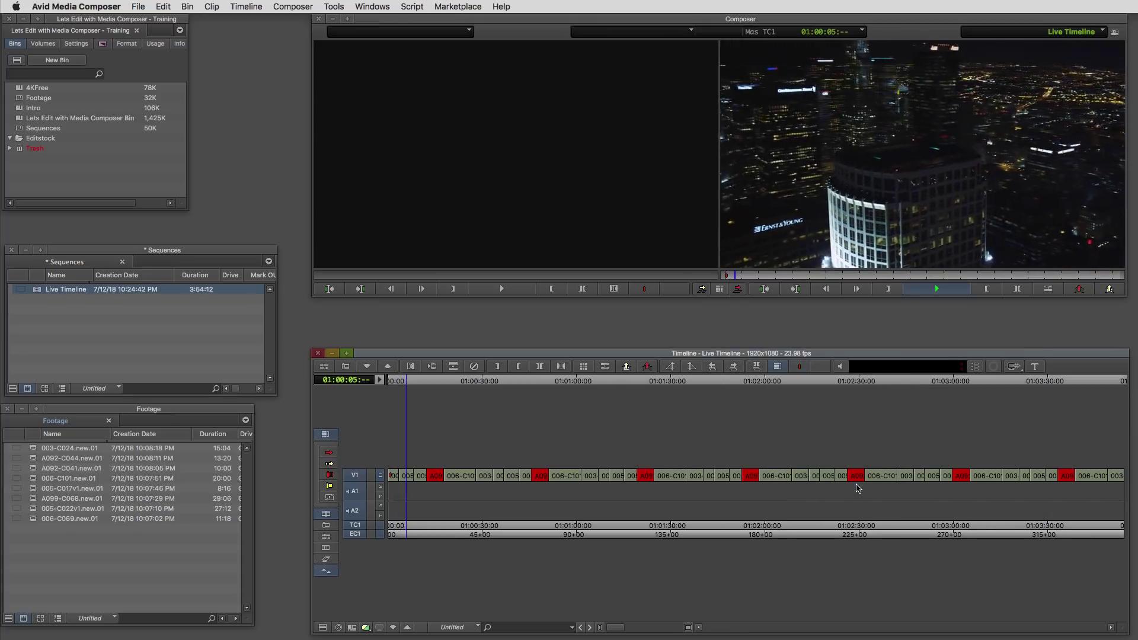
left_click(800, 367)
type("Building at Night")
key("Return")
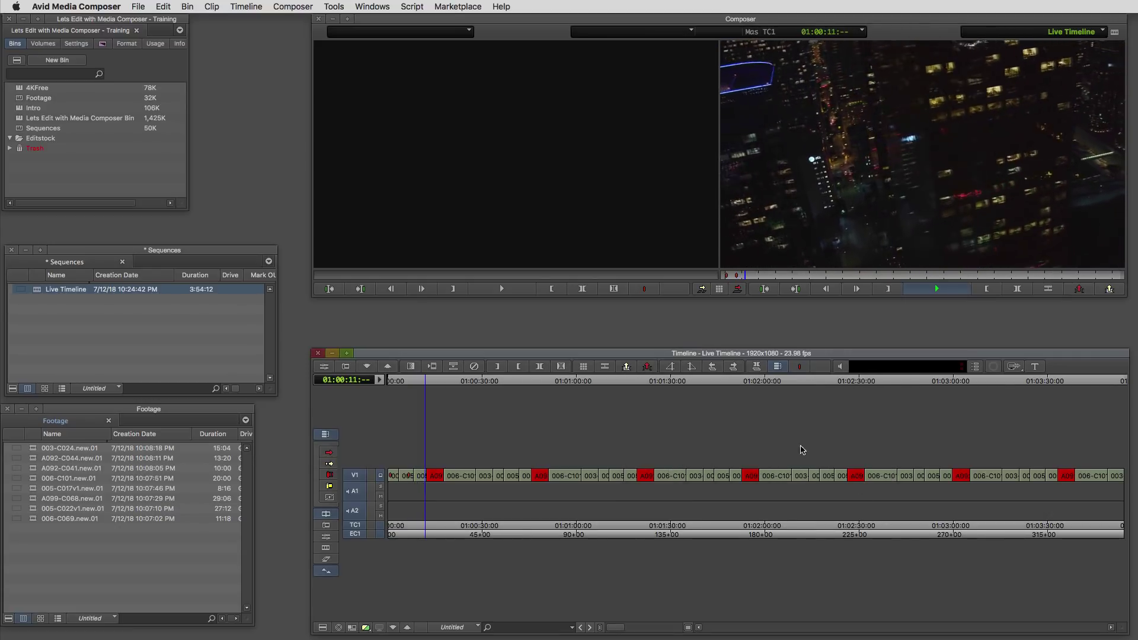
left_click(800, 367)
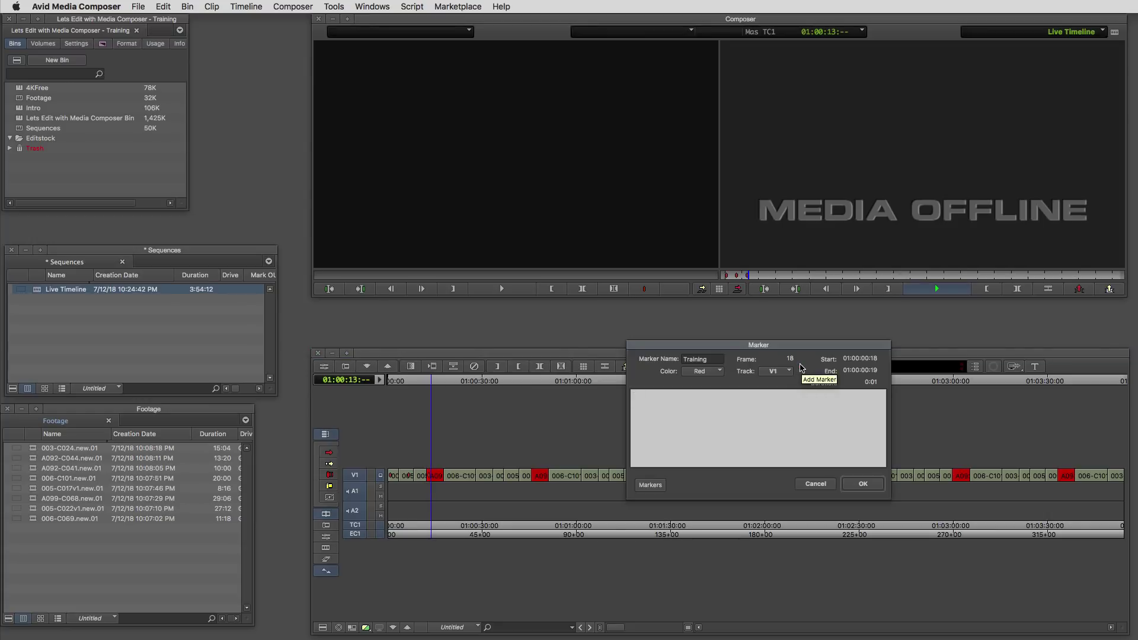
type("Media Offline")
left_click(867, 486)
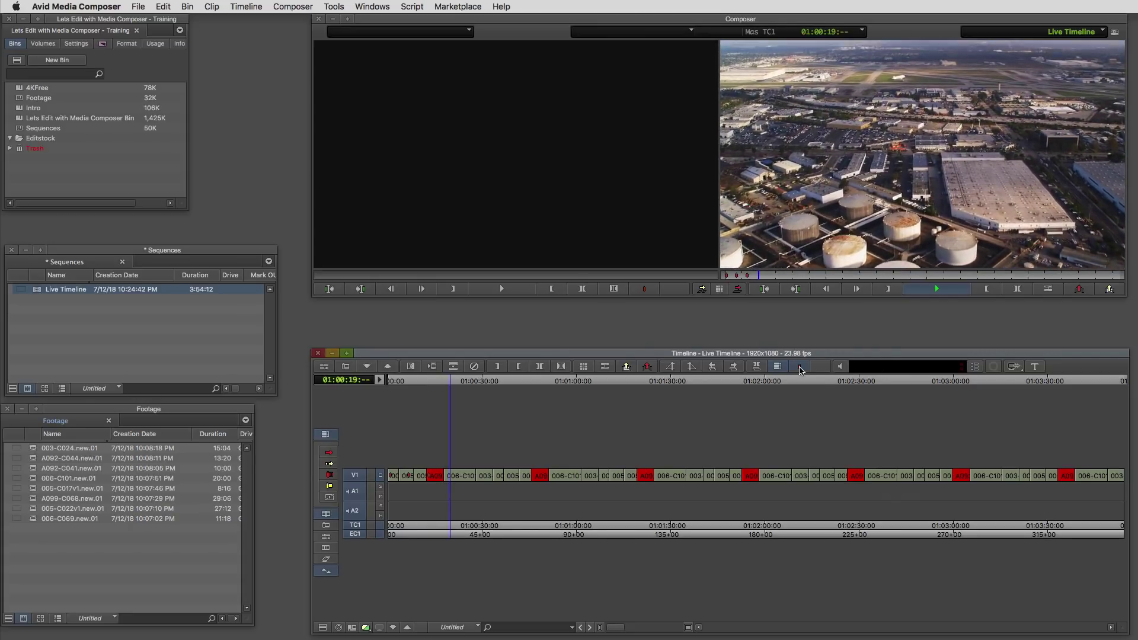
left_click(800, 369)
type("Nudlear Power Plant")
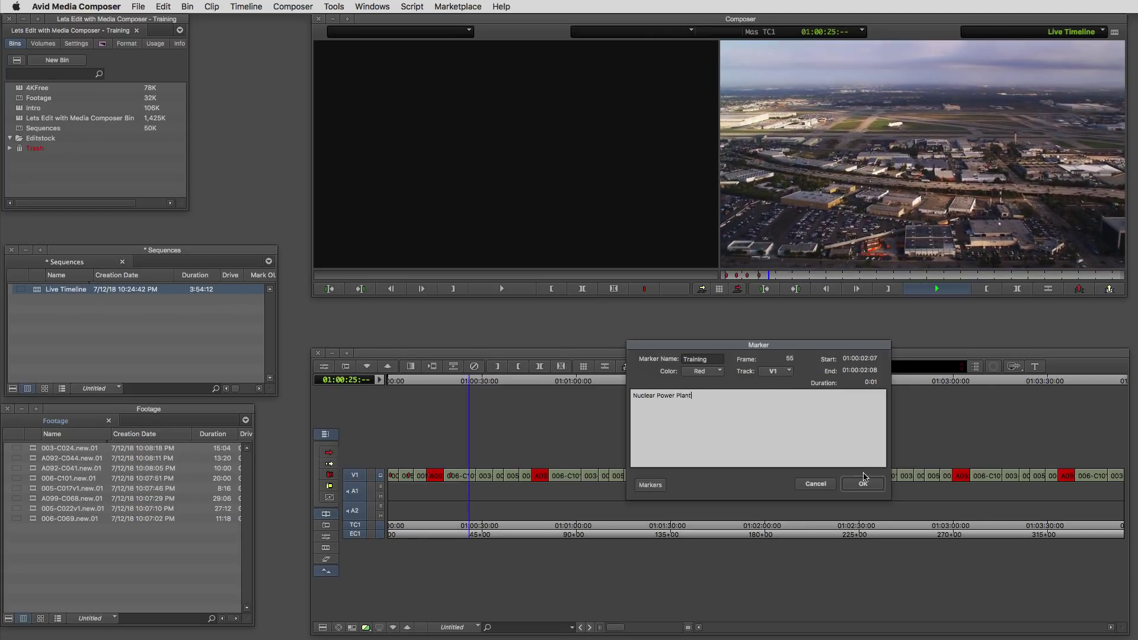
left_click(862, 482)
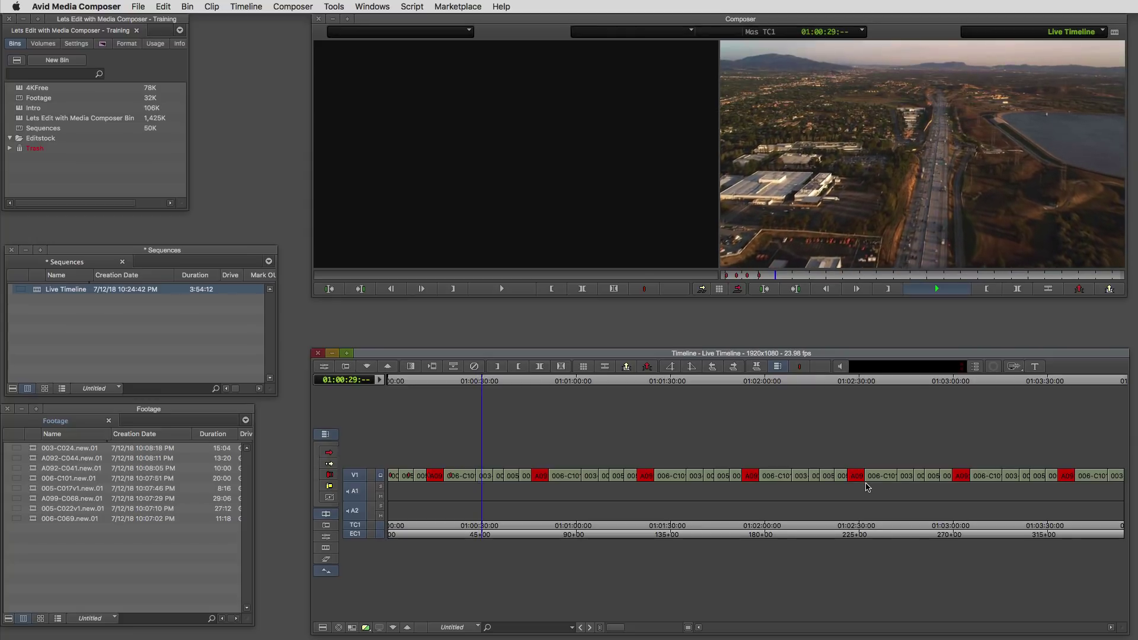
key("space")
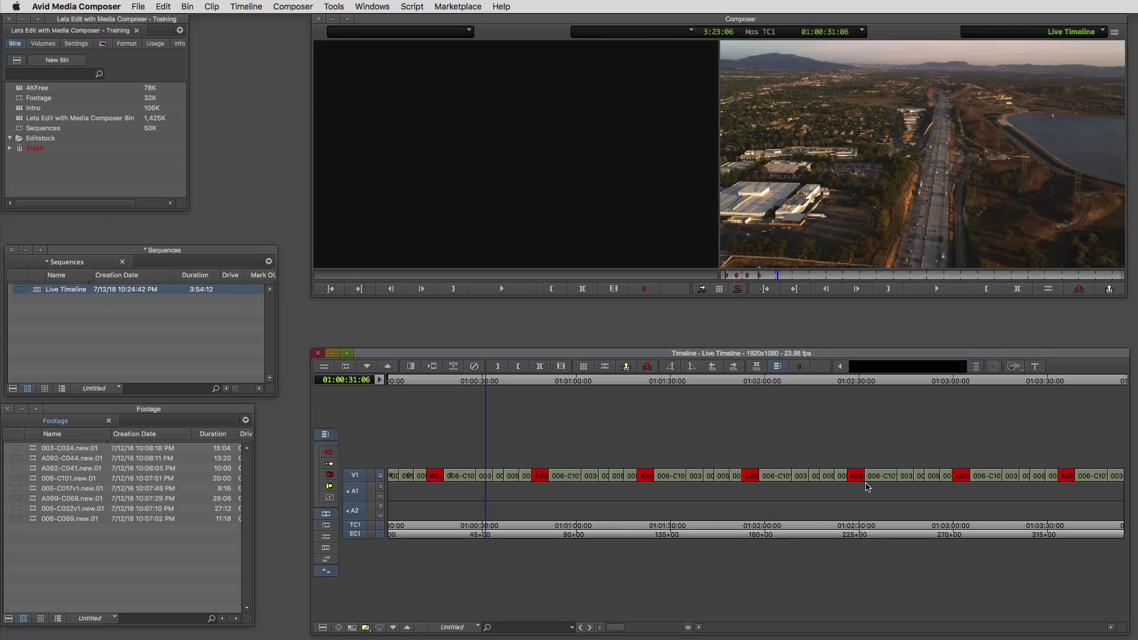
- Show the Markers window for Live Timeline via the Tools menu
left_click(343, 9)
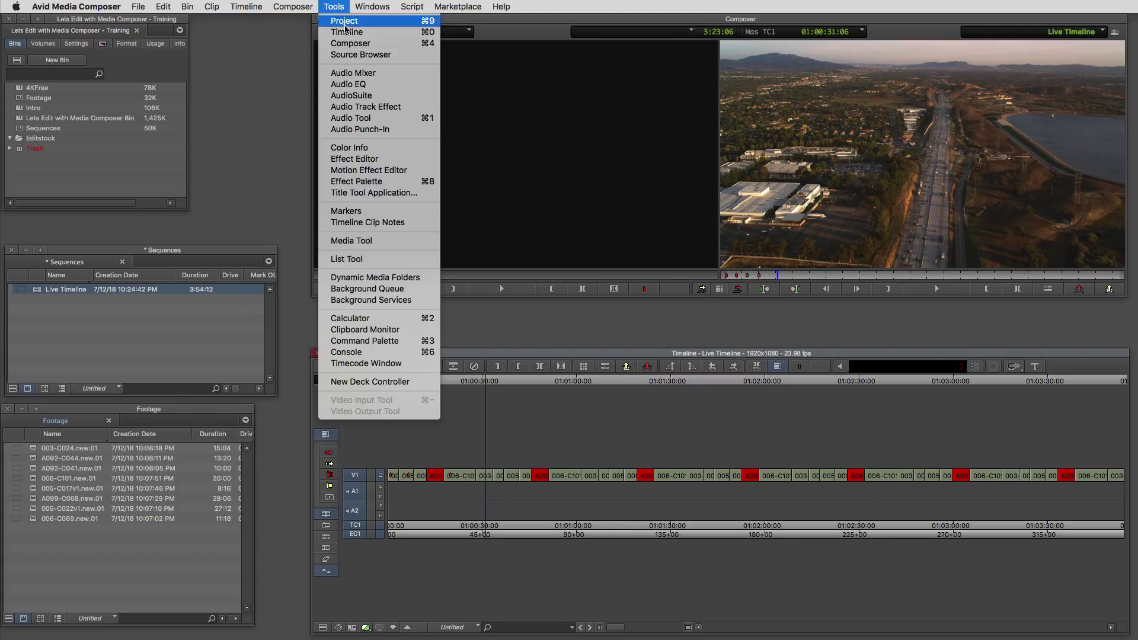
left_click(359, 212)
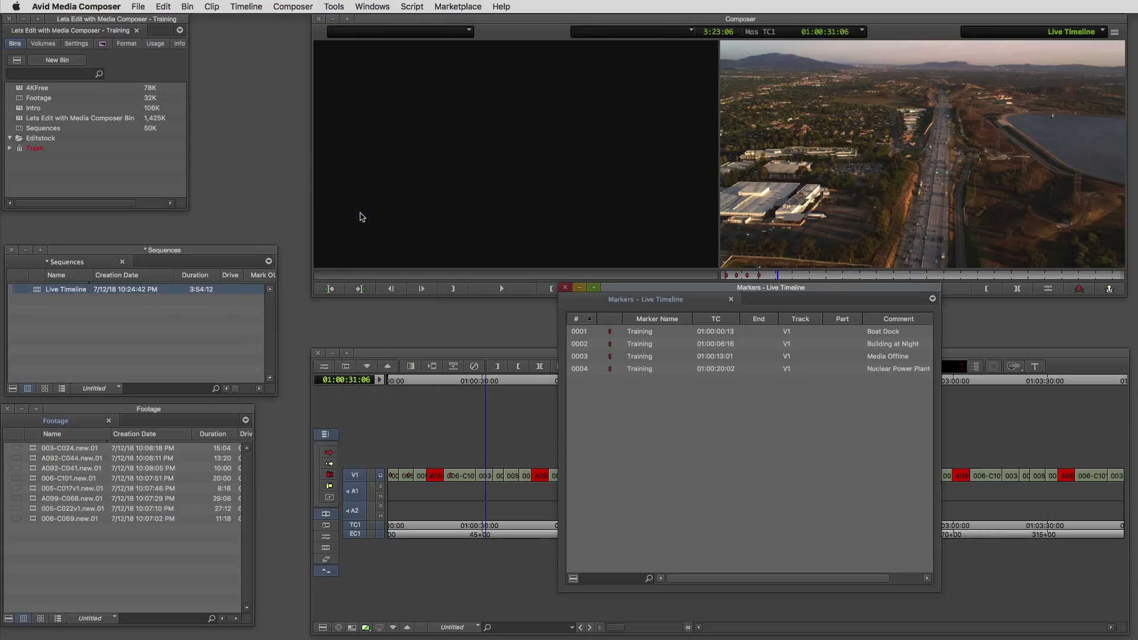